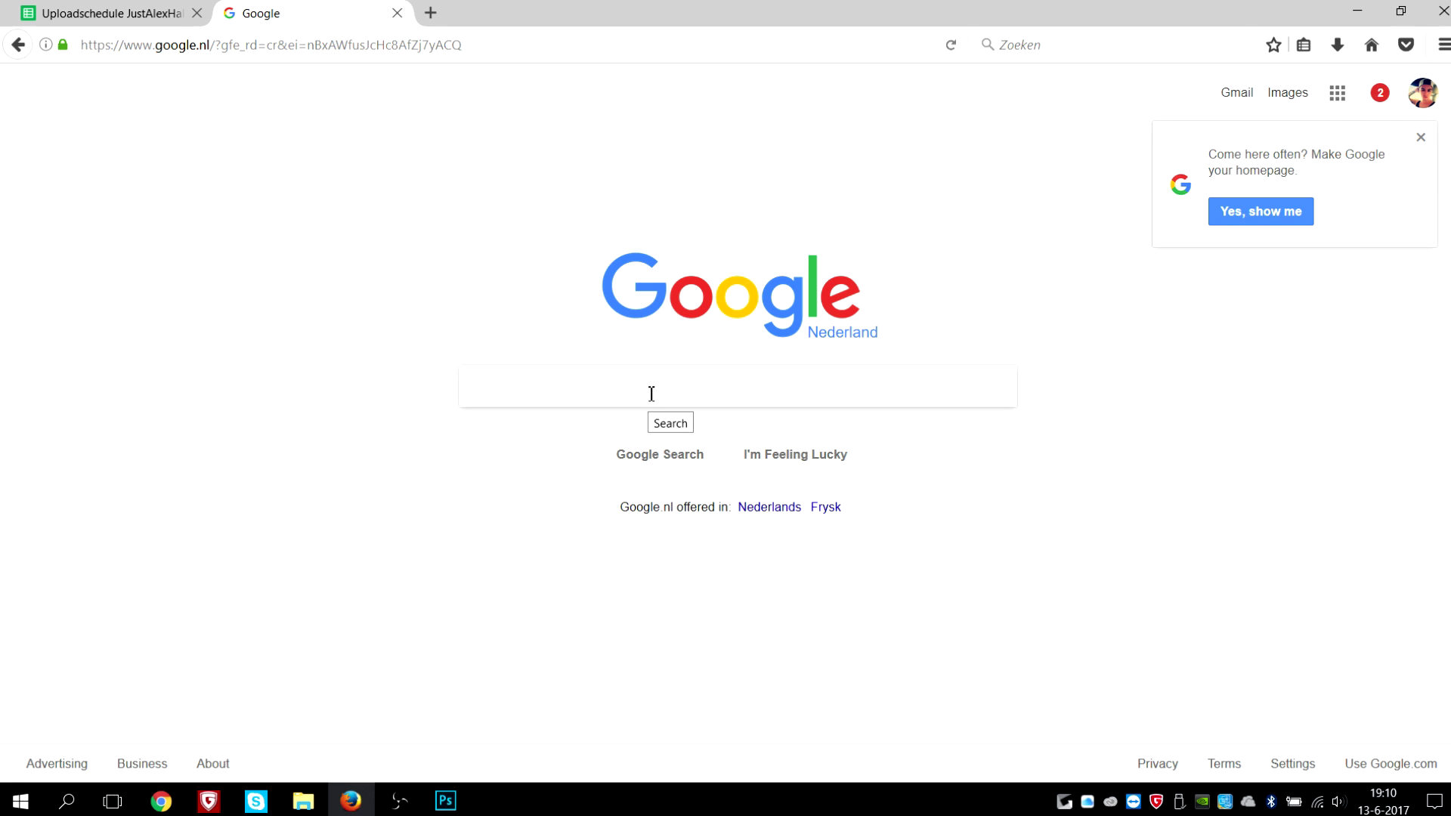
Step: Correct the query to 'red gradient', run the search and show image results
key(BackSpace)
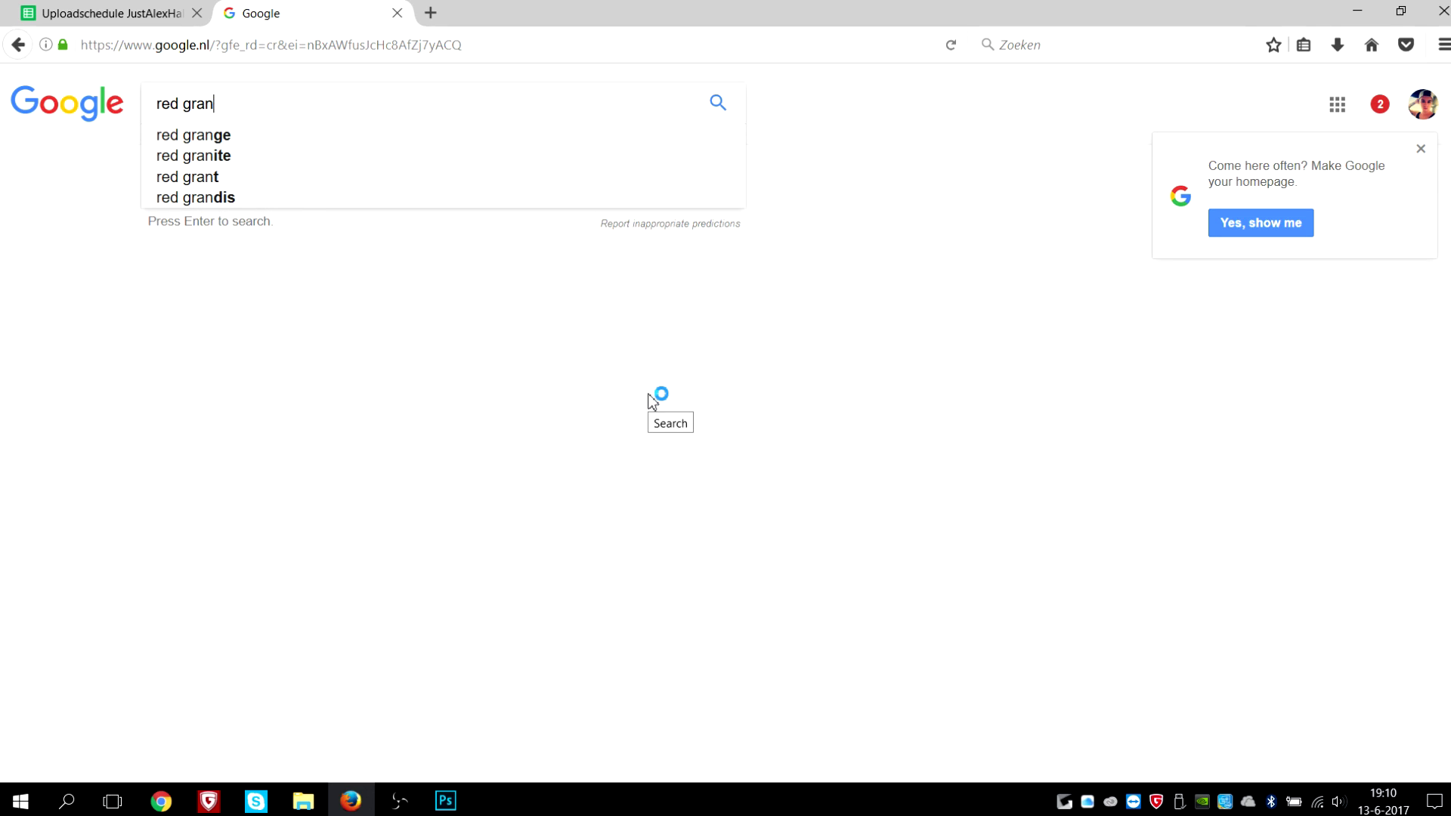
key(BackSpace)
text(dient)
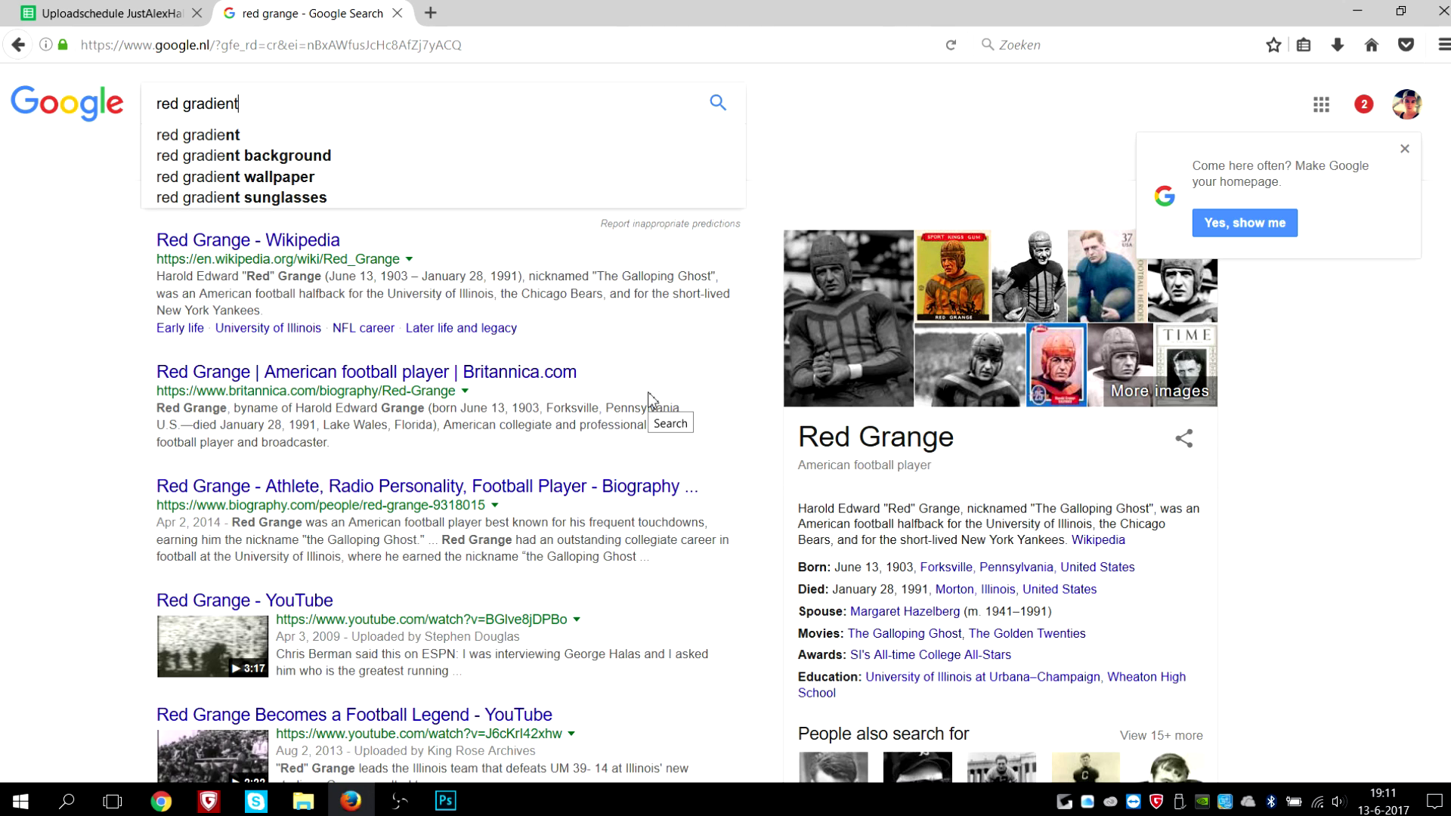
key(Return)
click(214, 156)
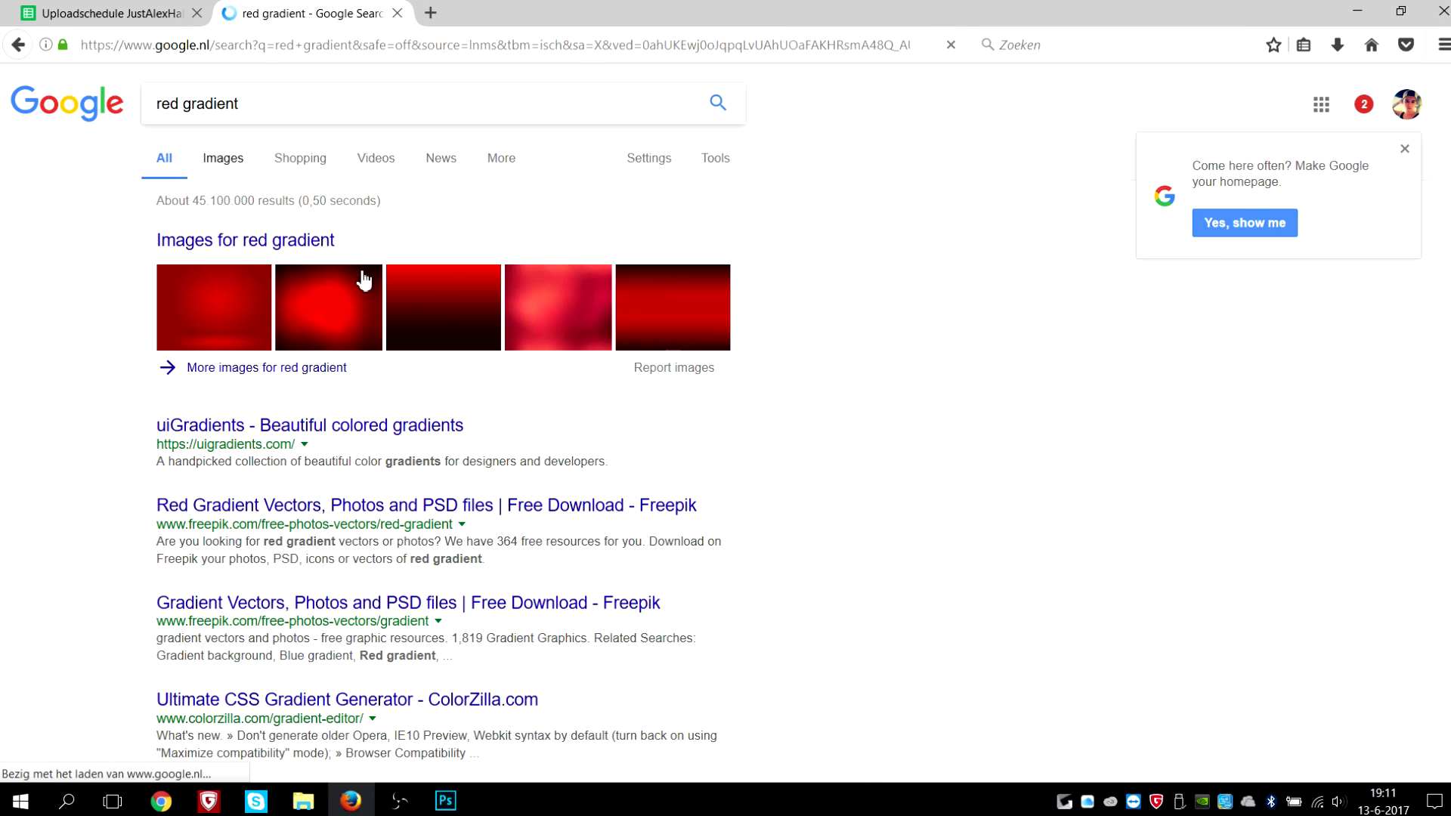
Step: Preview the dark red starburst image and bring up its save options
scroll(582, 475, down, 2)
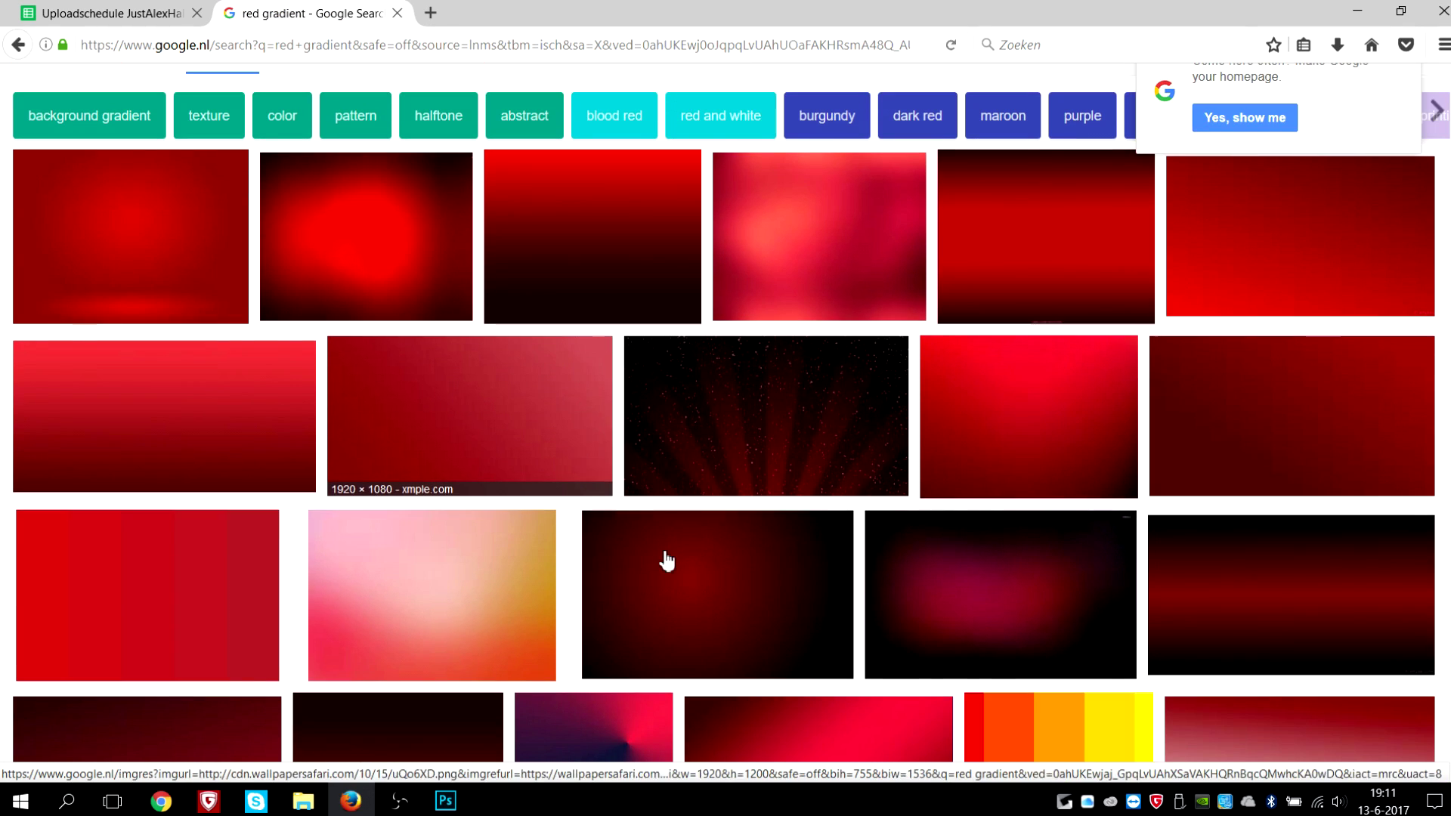
scroll(665, 559, down, 5)
scroll(682, 558, up, 7)
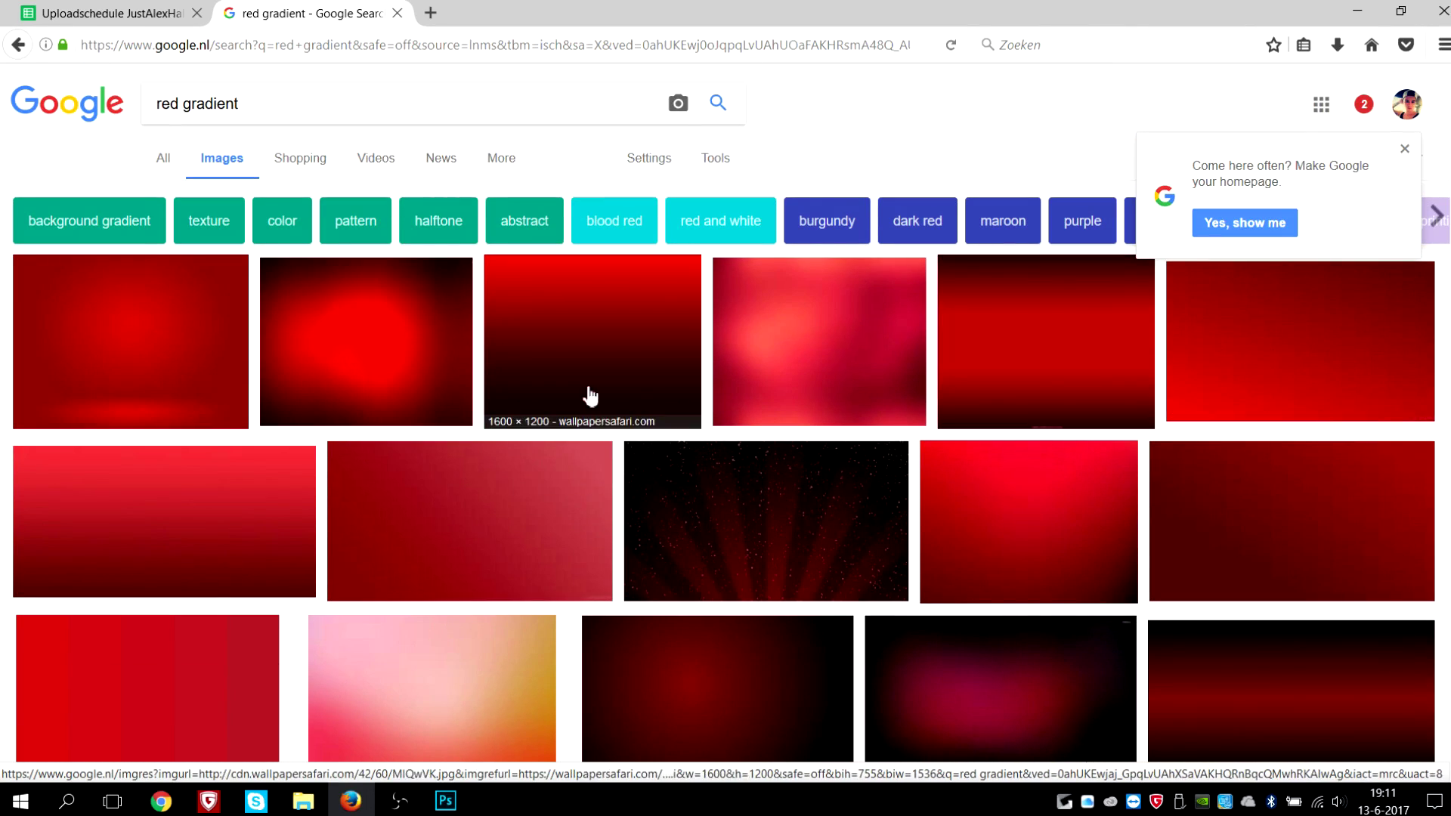
click(696, 541)
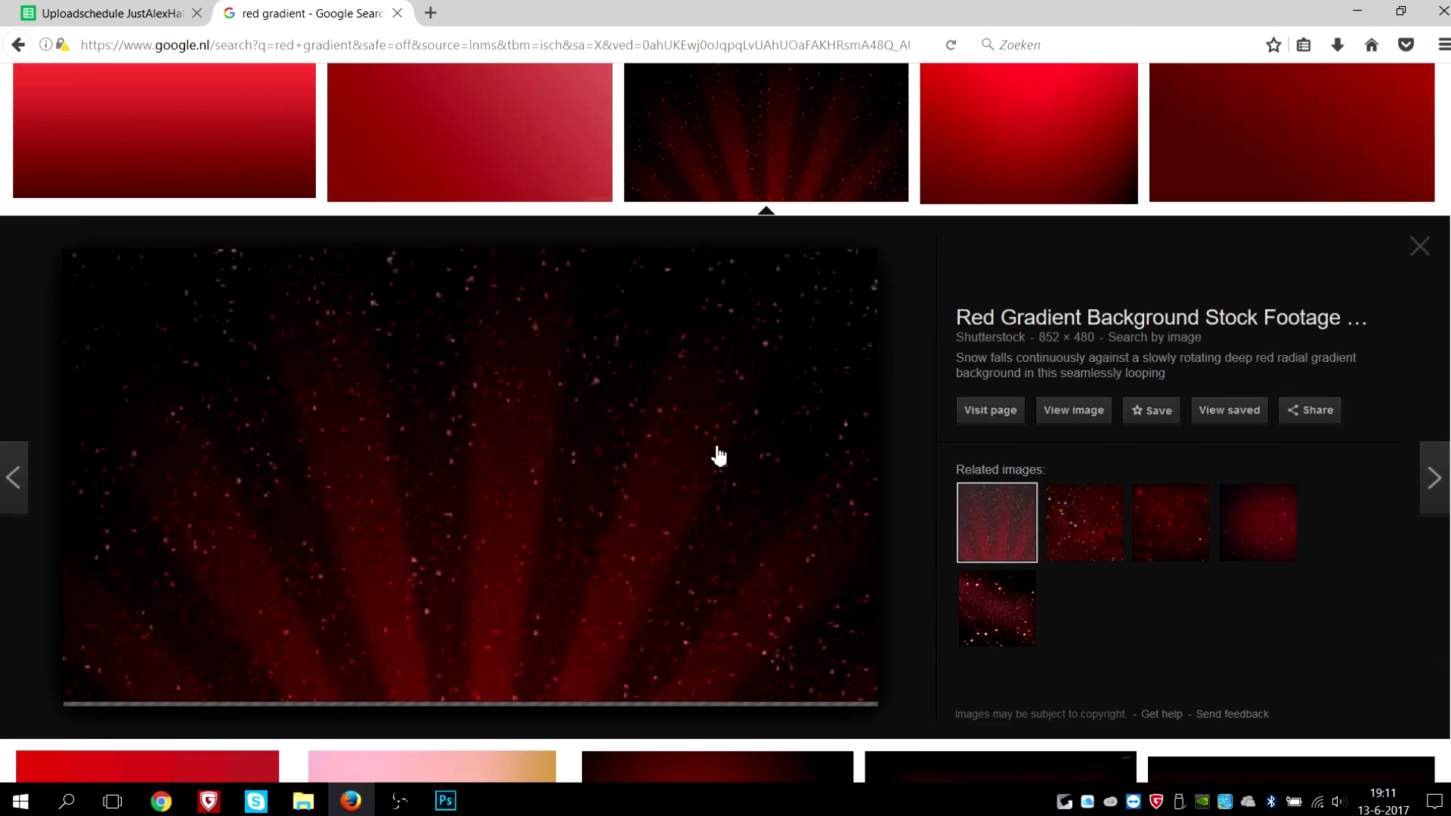
right_click(468, 440)
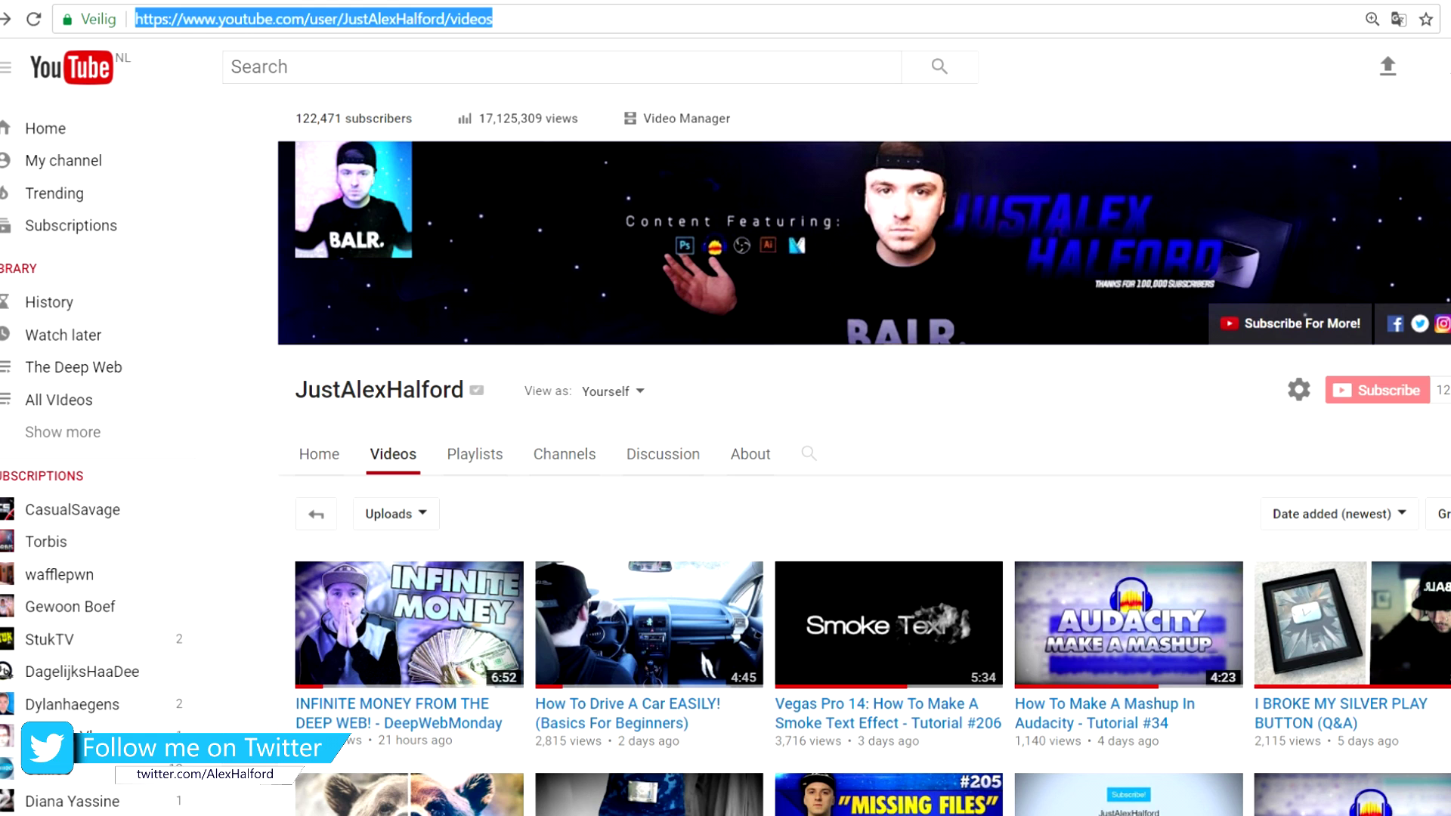
Step: Scroll through the channel's uploaded videos, then bring up Photoshop's recent-files start screen
scroll(418, 603, down, 8)
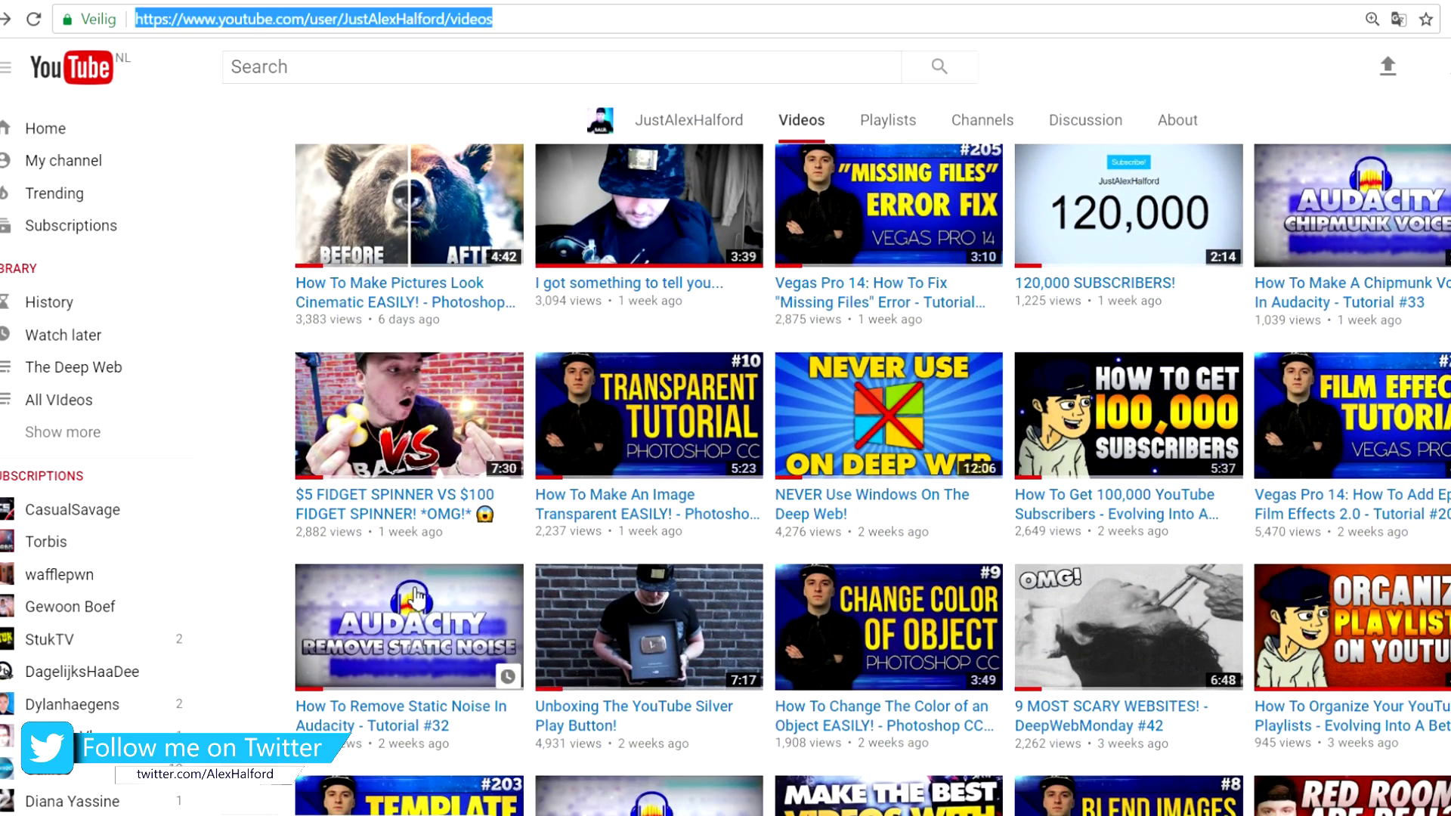
scroll(484, 582, down, 4)
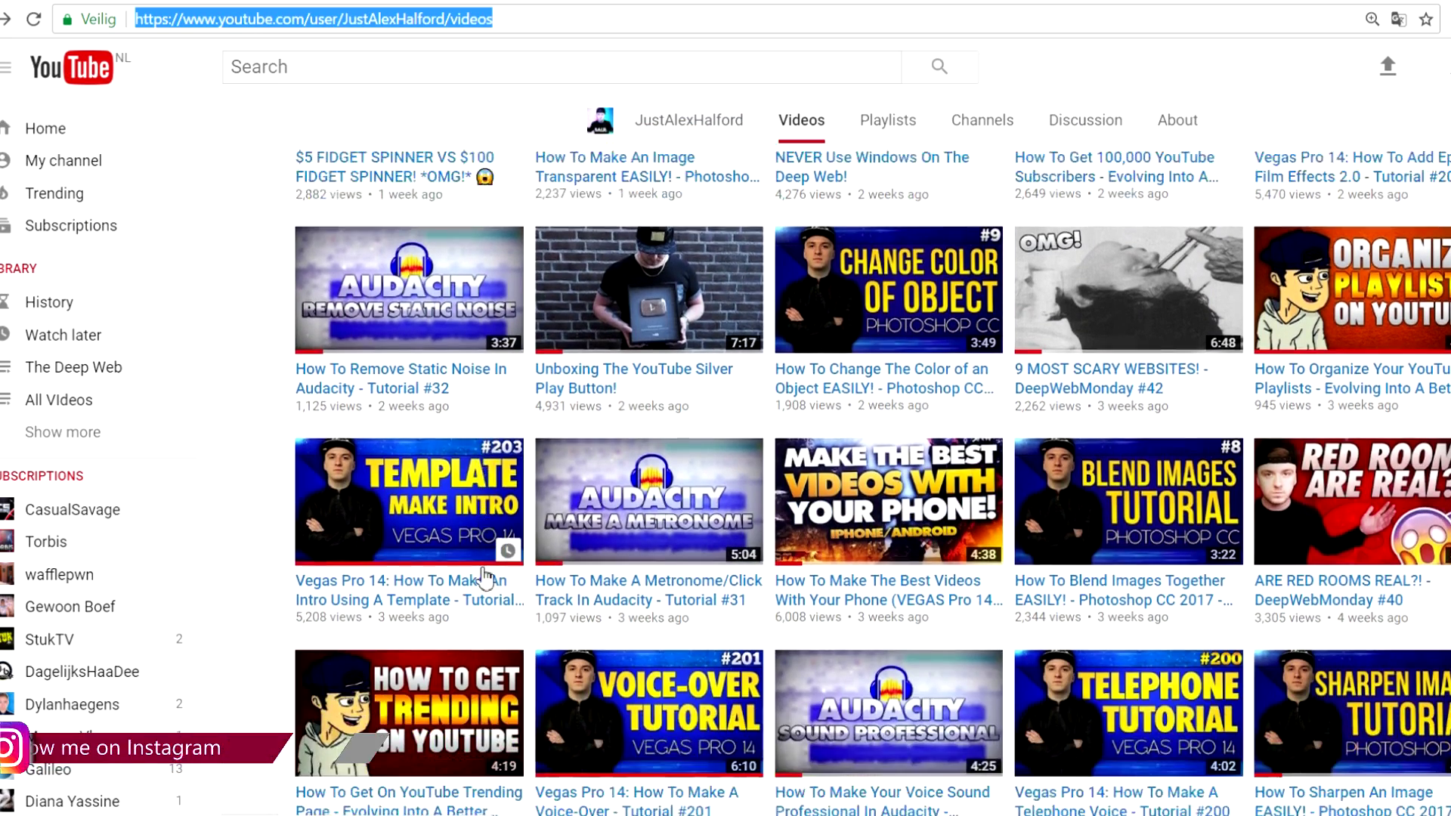
scroll(484, 578, down, 1)
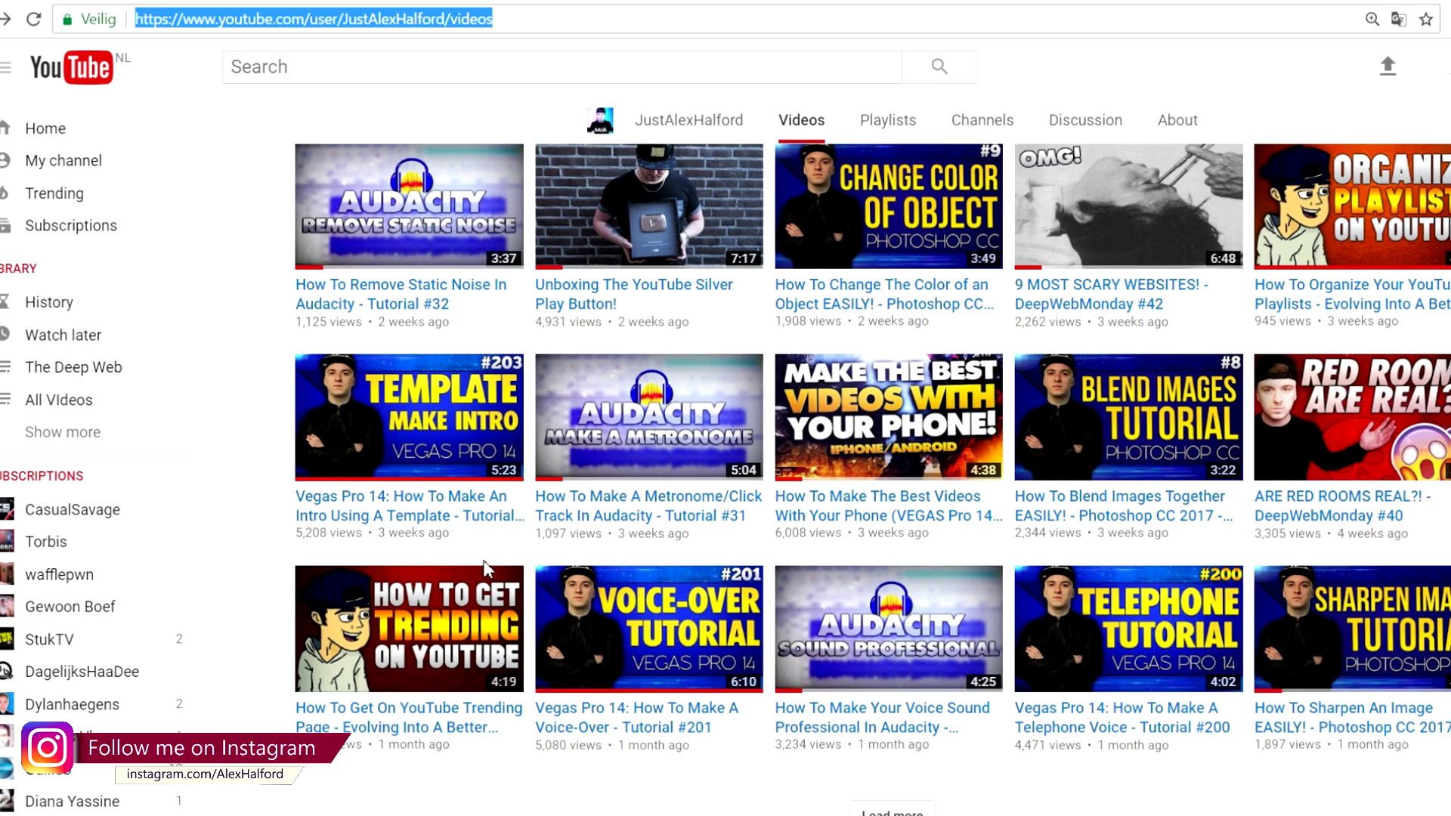
click(445, 801)
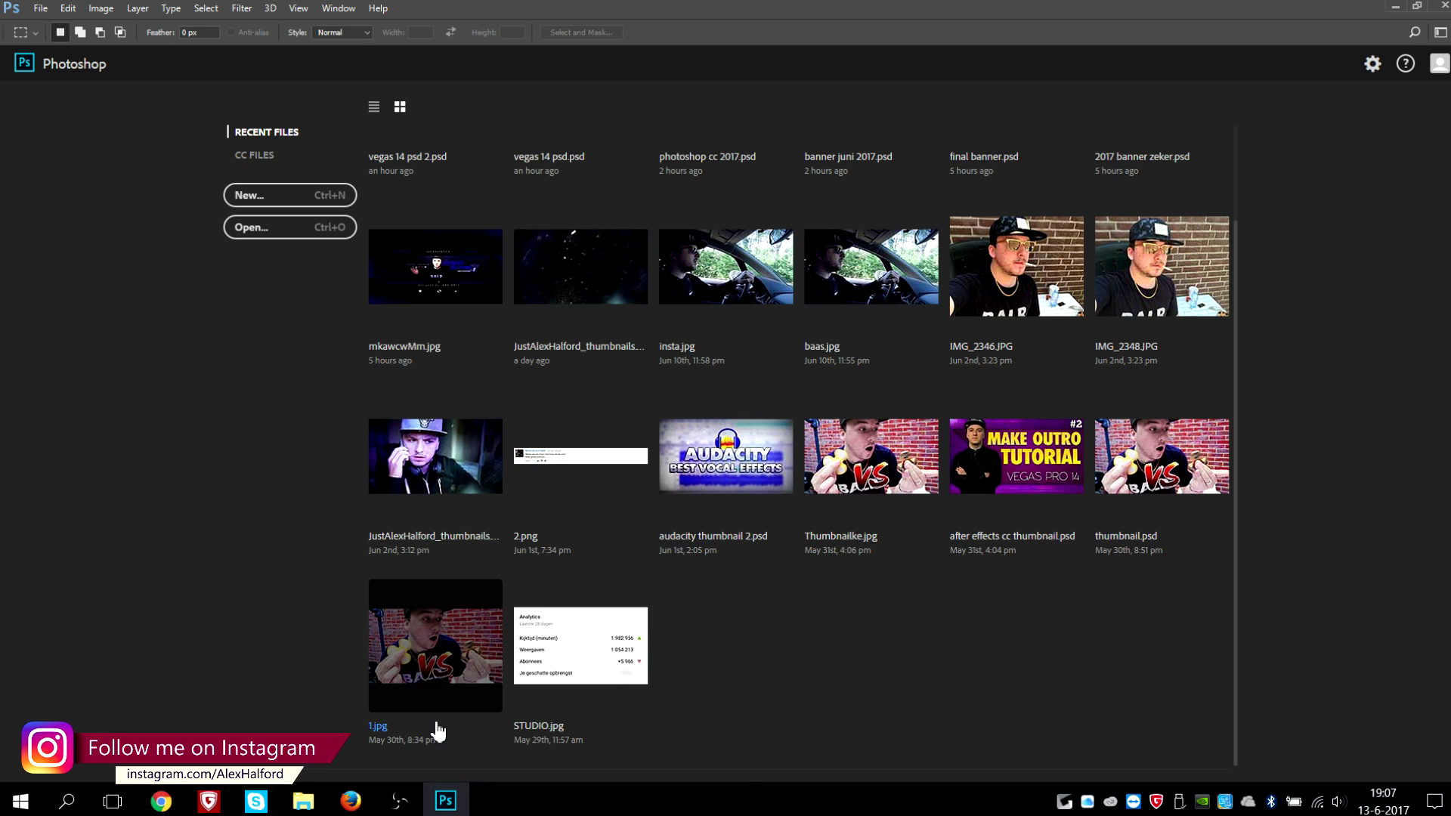
Step: Create a new document with width 900 and height 900 pixels
scroll(794, 668, up, 1)
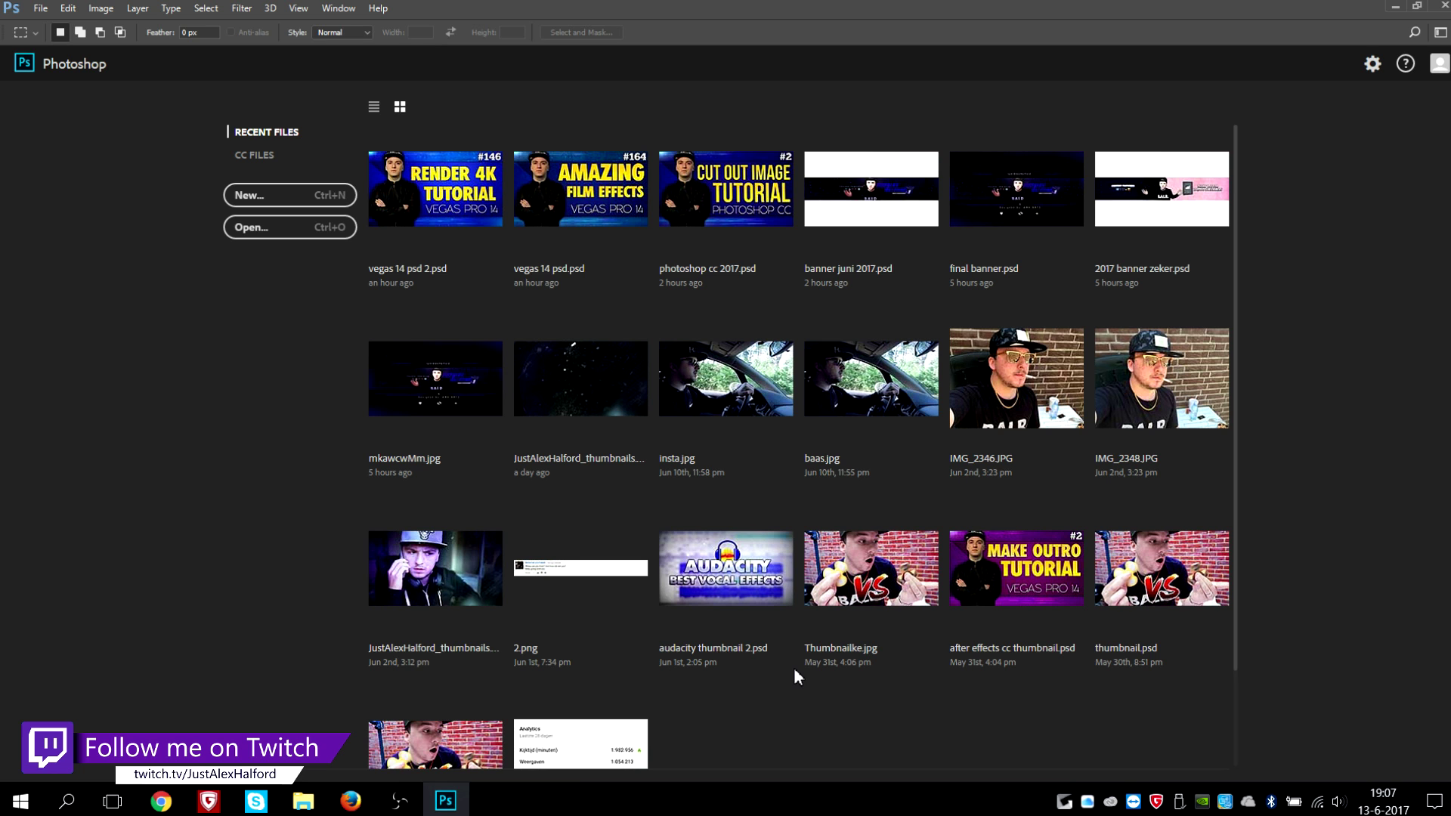
scroll(793, 668, down, 1)
scroll(597, 227, up, 1)
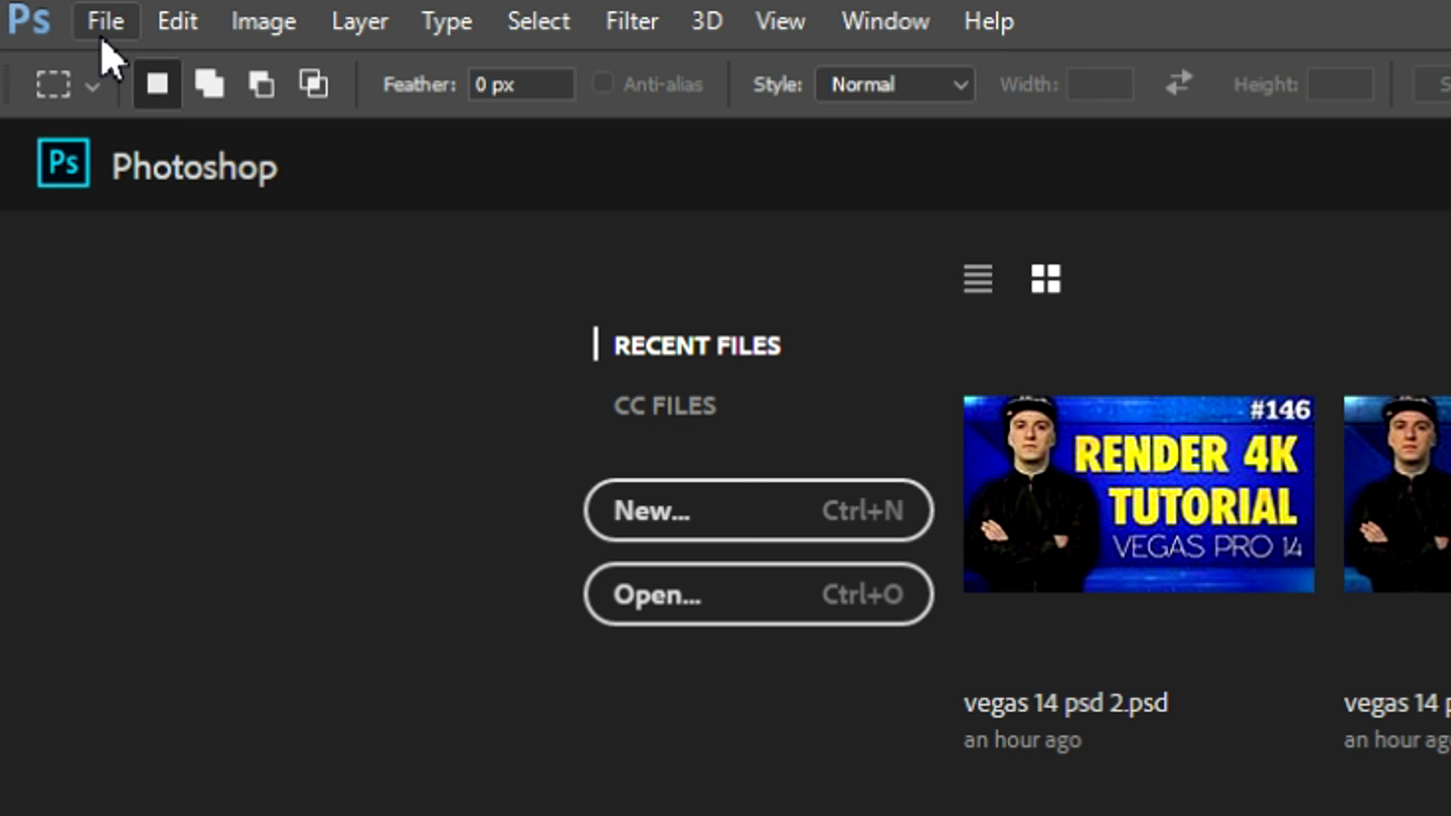
click(40, 9)
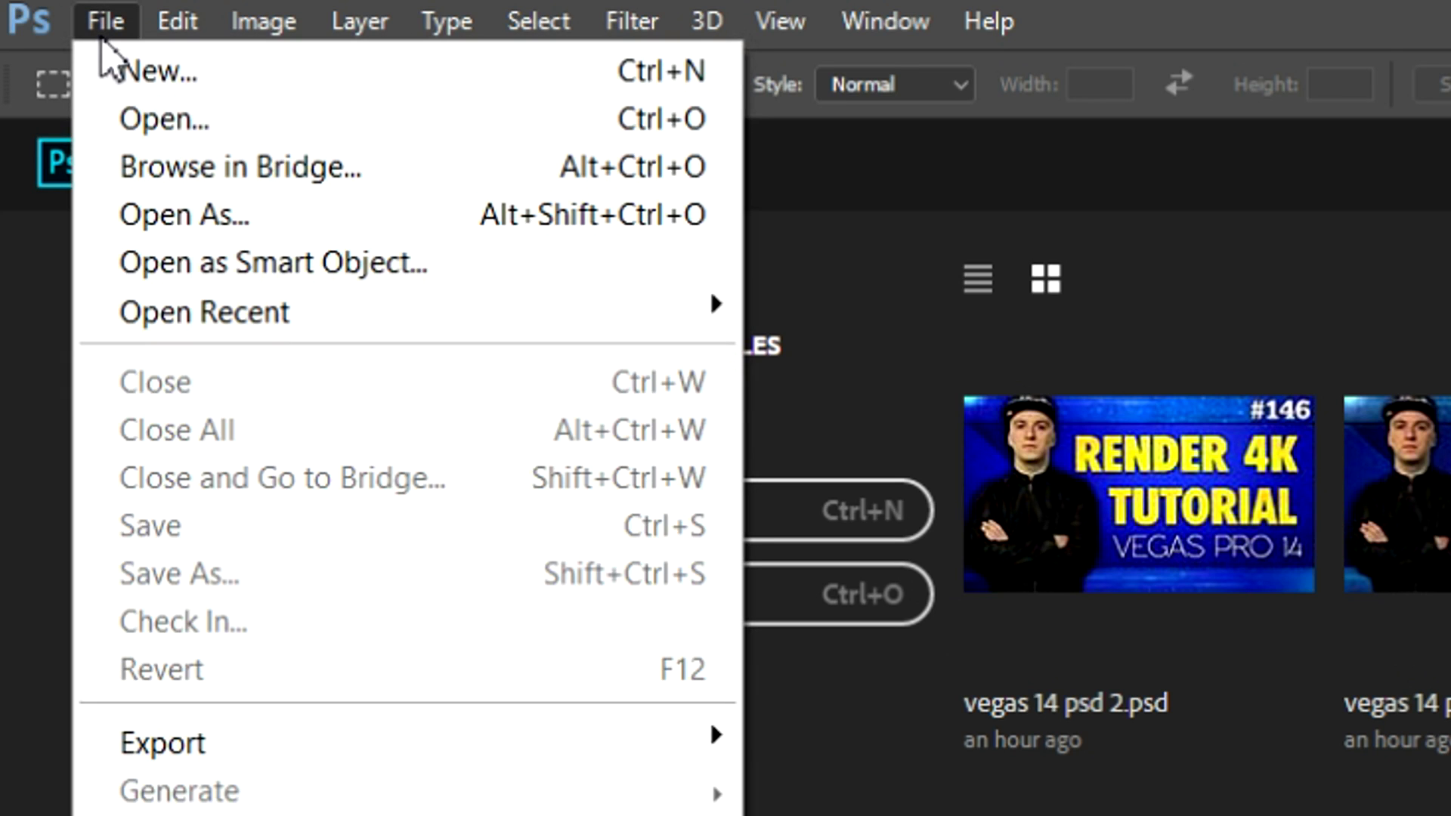
click(123, 67)
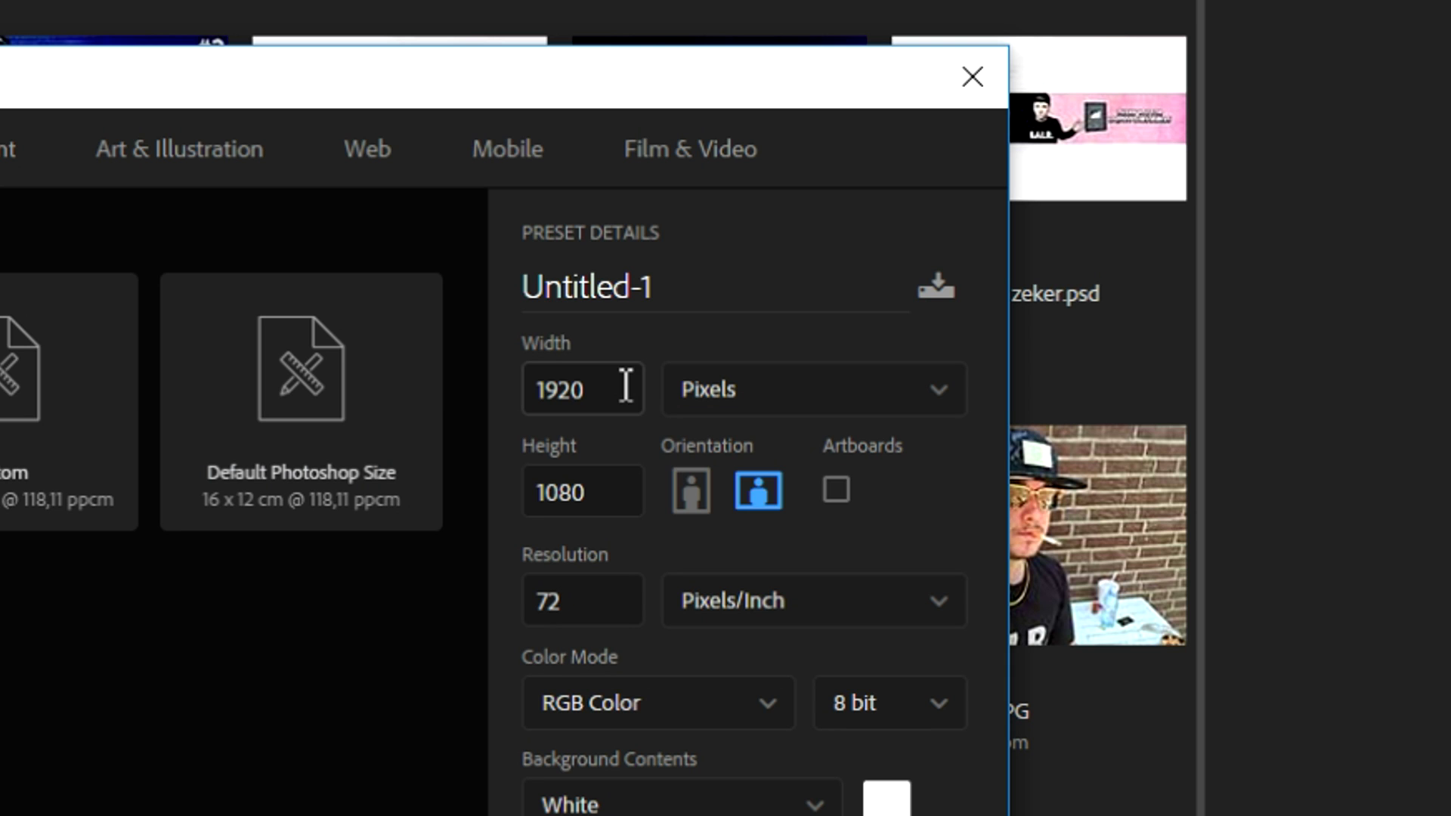
click(626, 385)
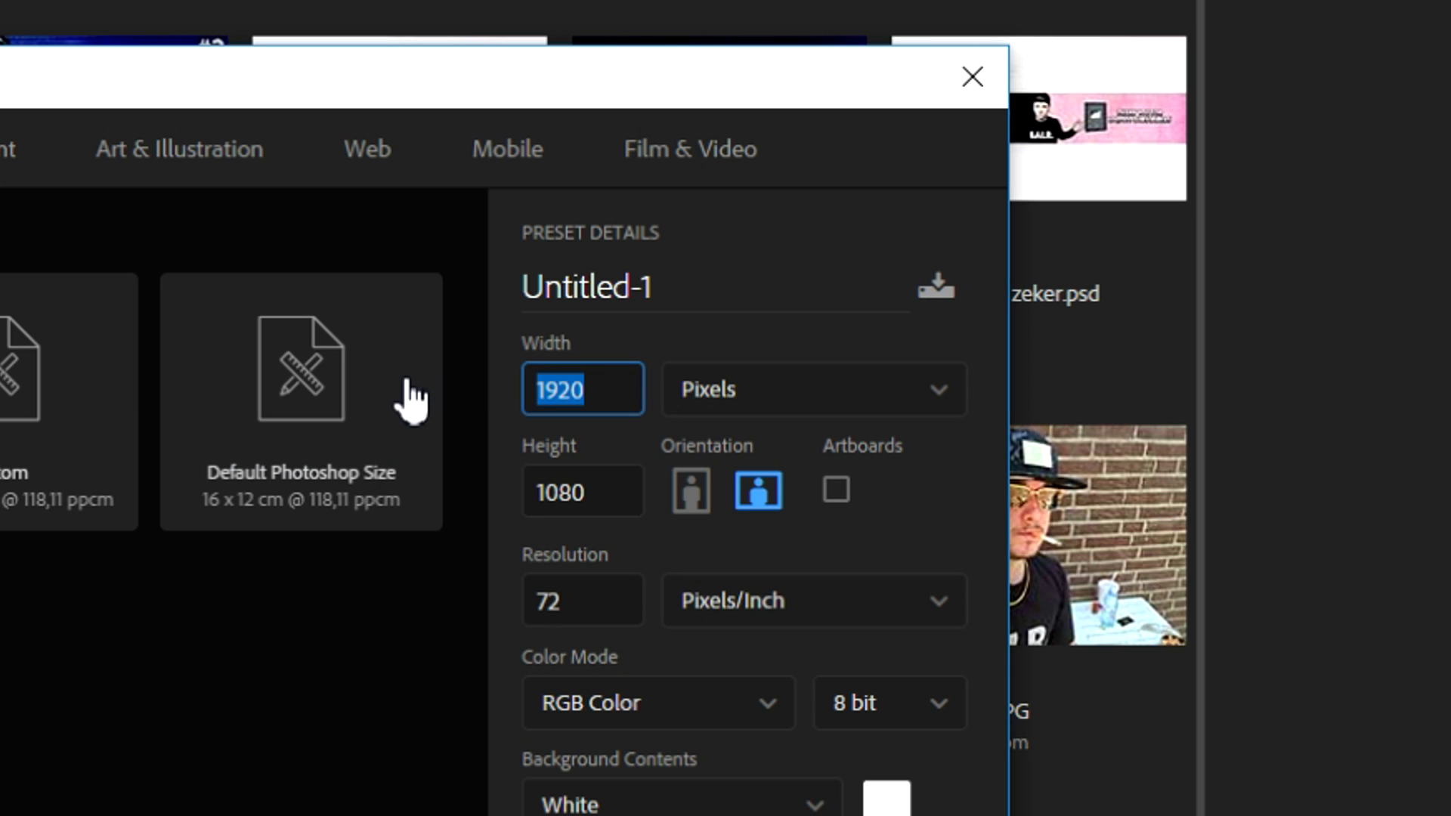
text(900)
key(Tab)
text(900)
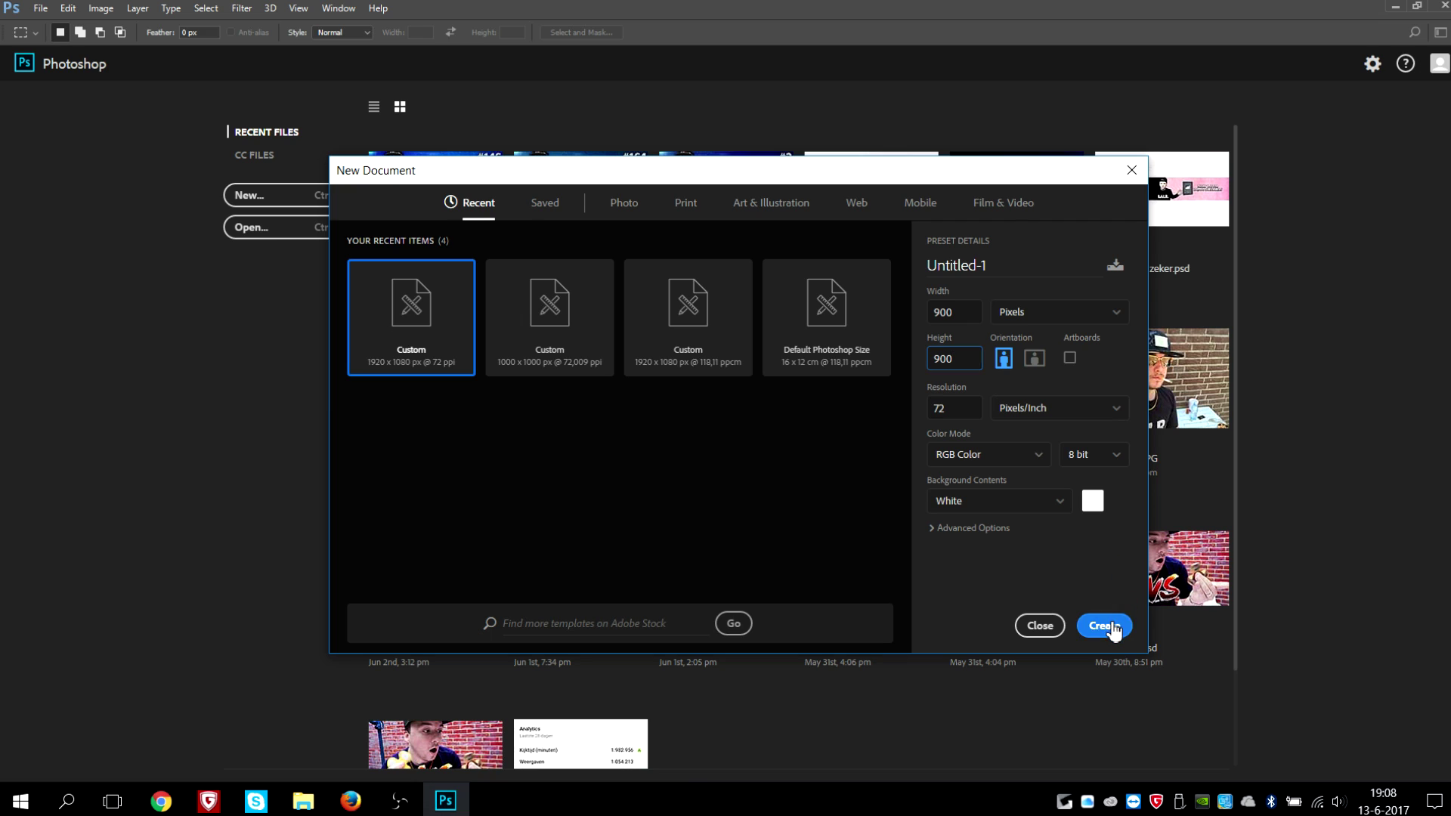
click(1105, 626)
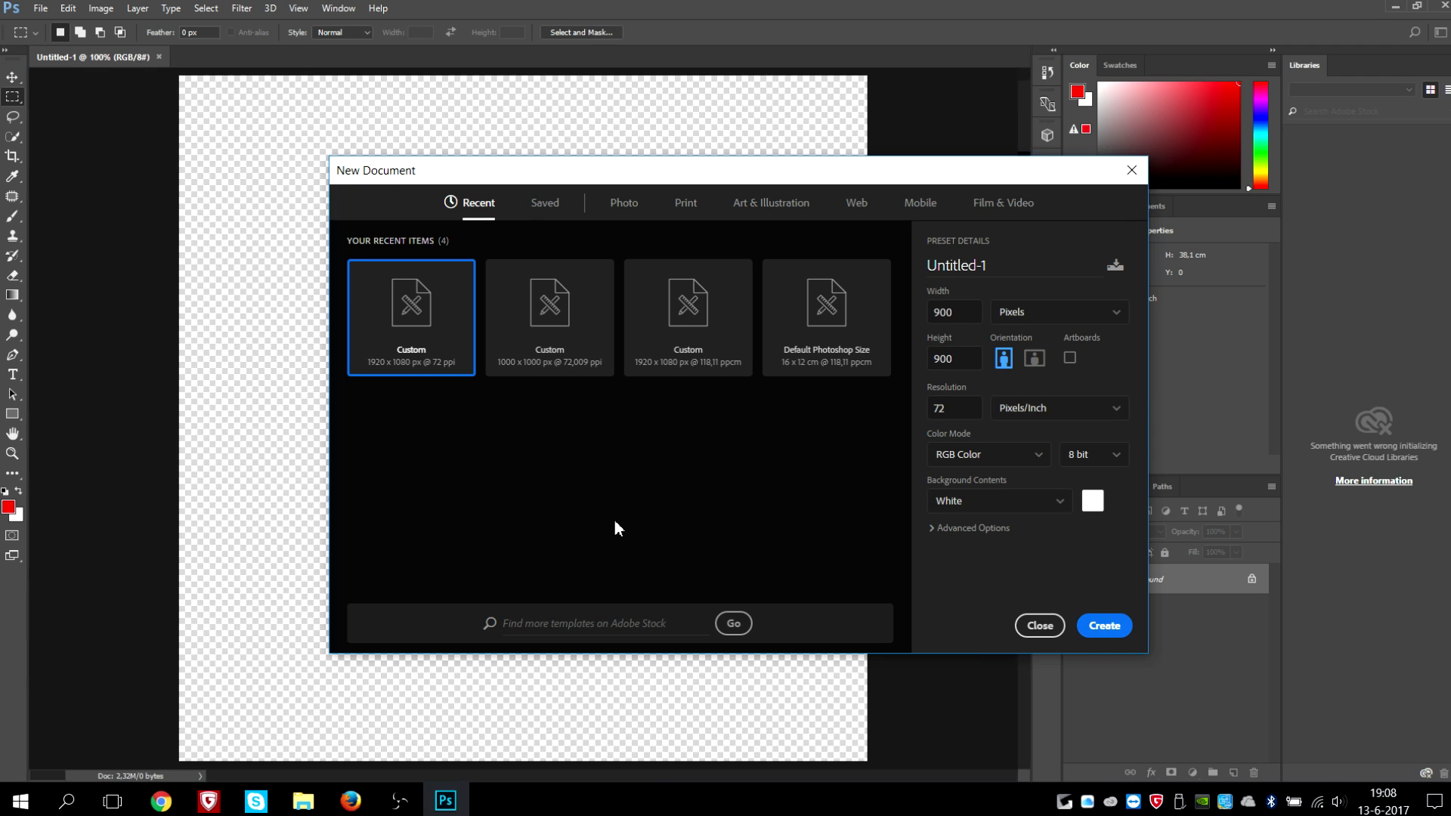
scroll(537, 246, down, 2)
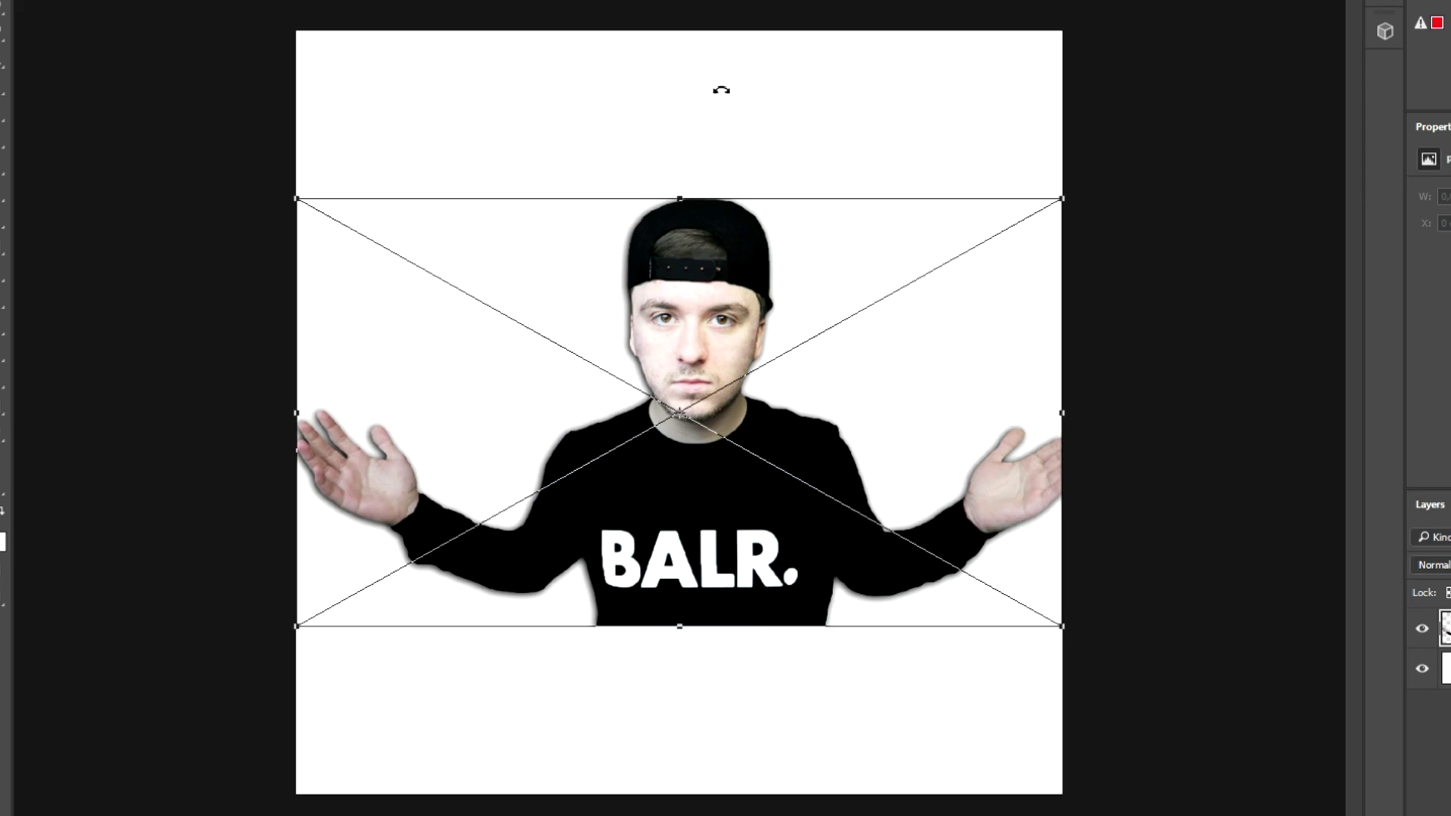
Step: Commit the placed portrait, then cancel an unwanted shrink of it
key(Return)
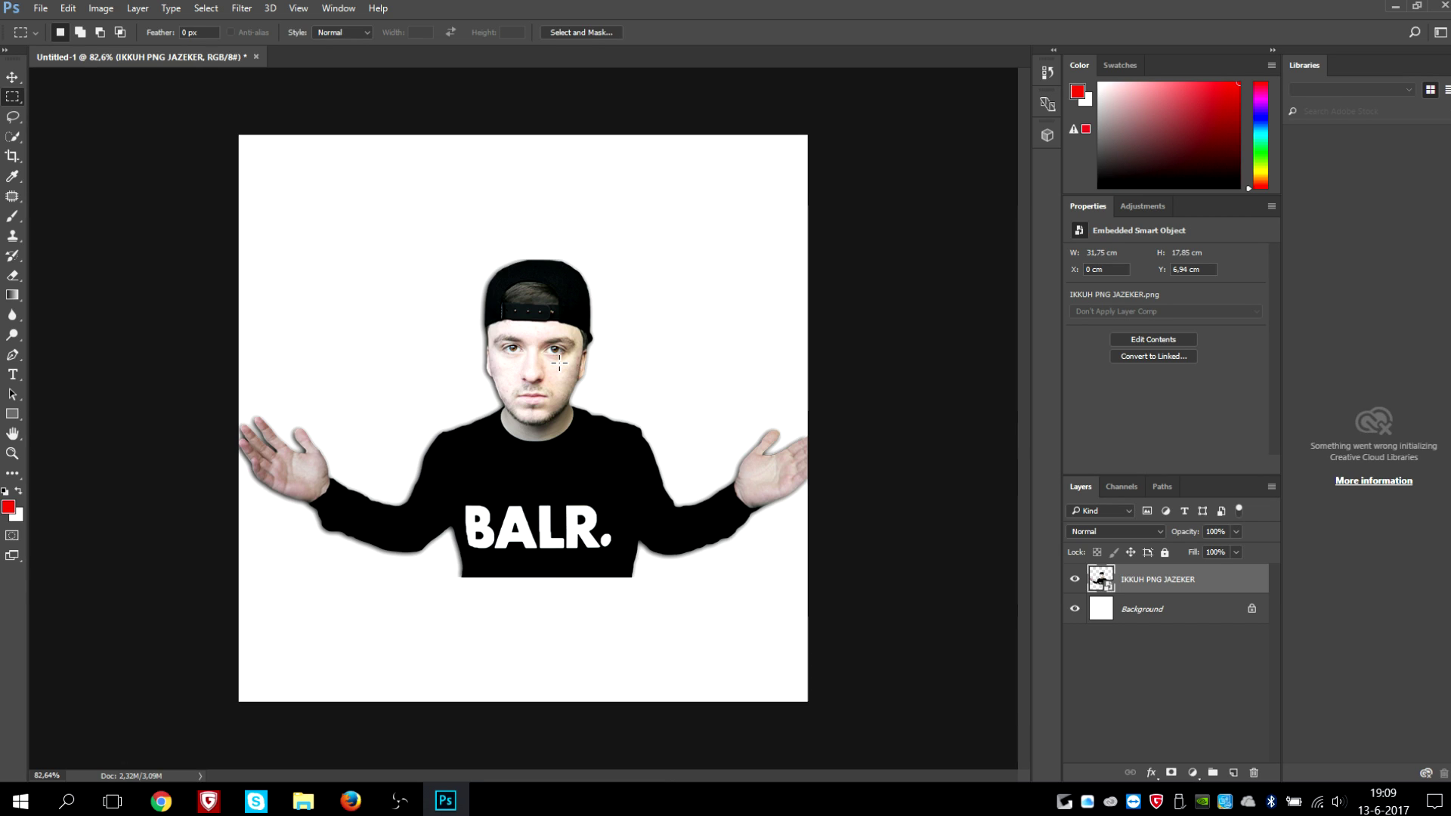
key(ctrl+t)
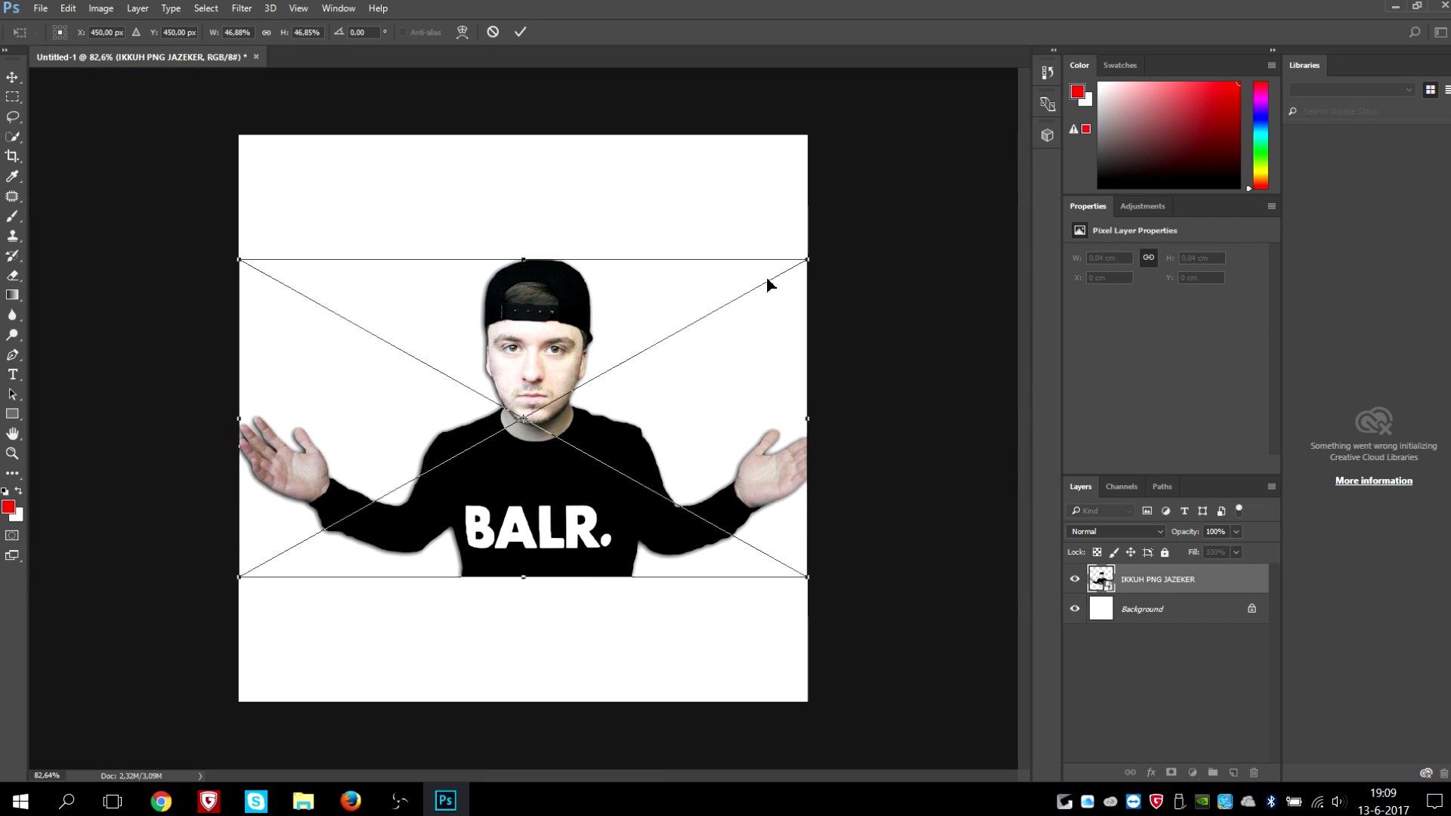
drag(818, 262, 607, 181)
click(493, 32)
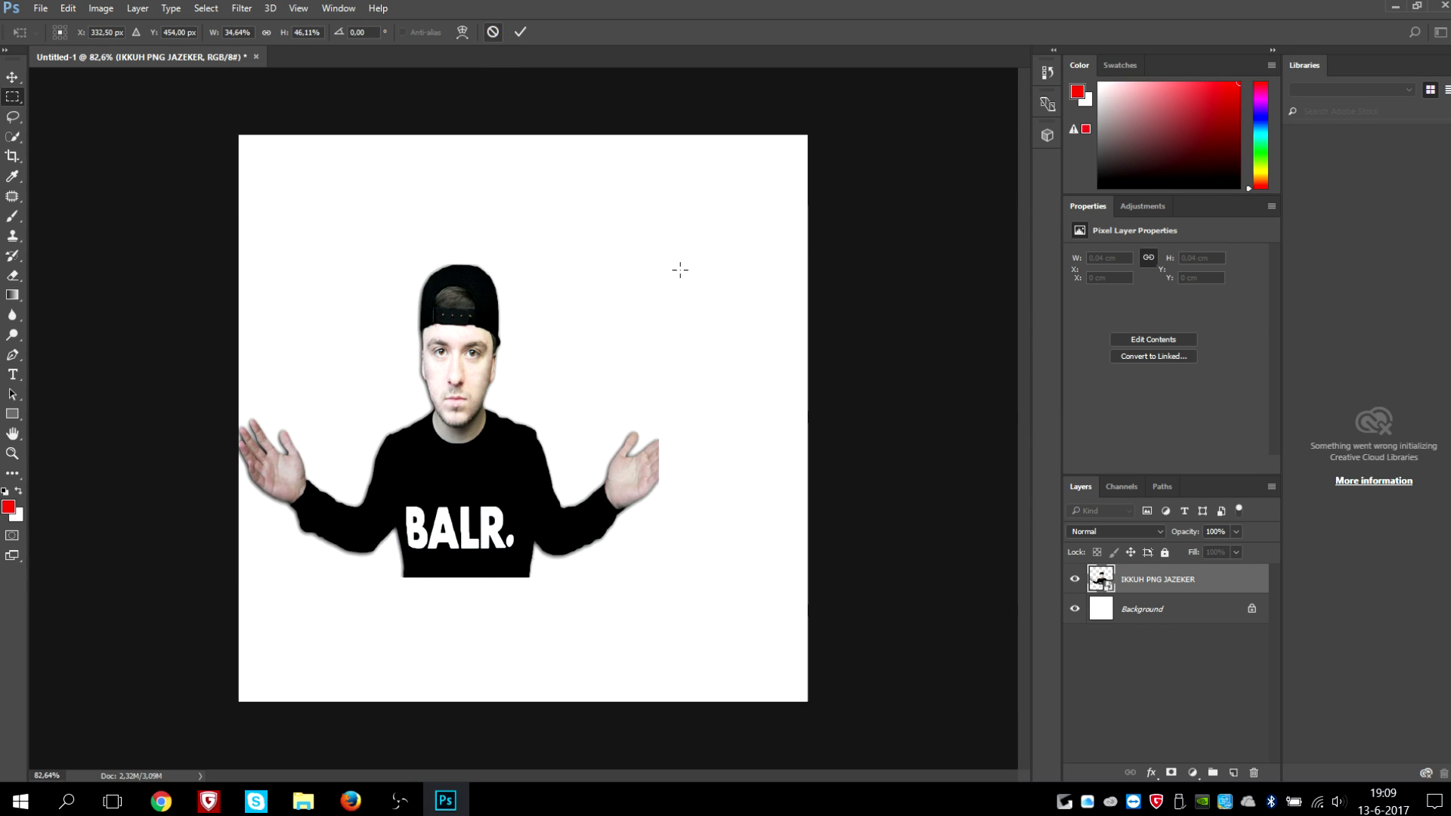
Step: Enlarge the portrait to about 56.3 by 31.64 cm so head and shirt fill the canvas
key(ctrl+t)
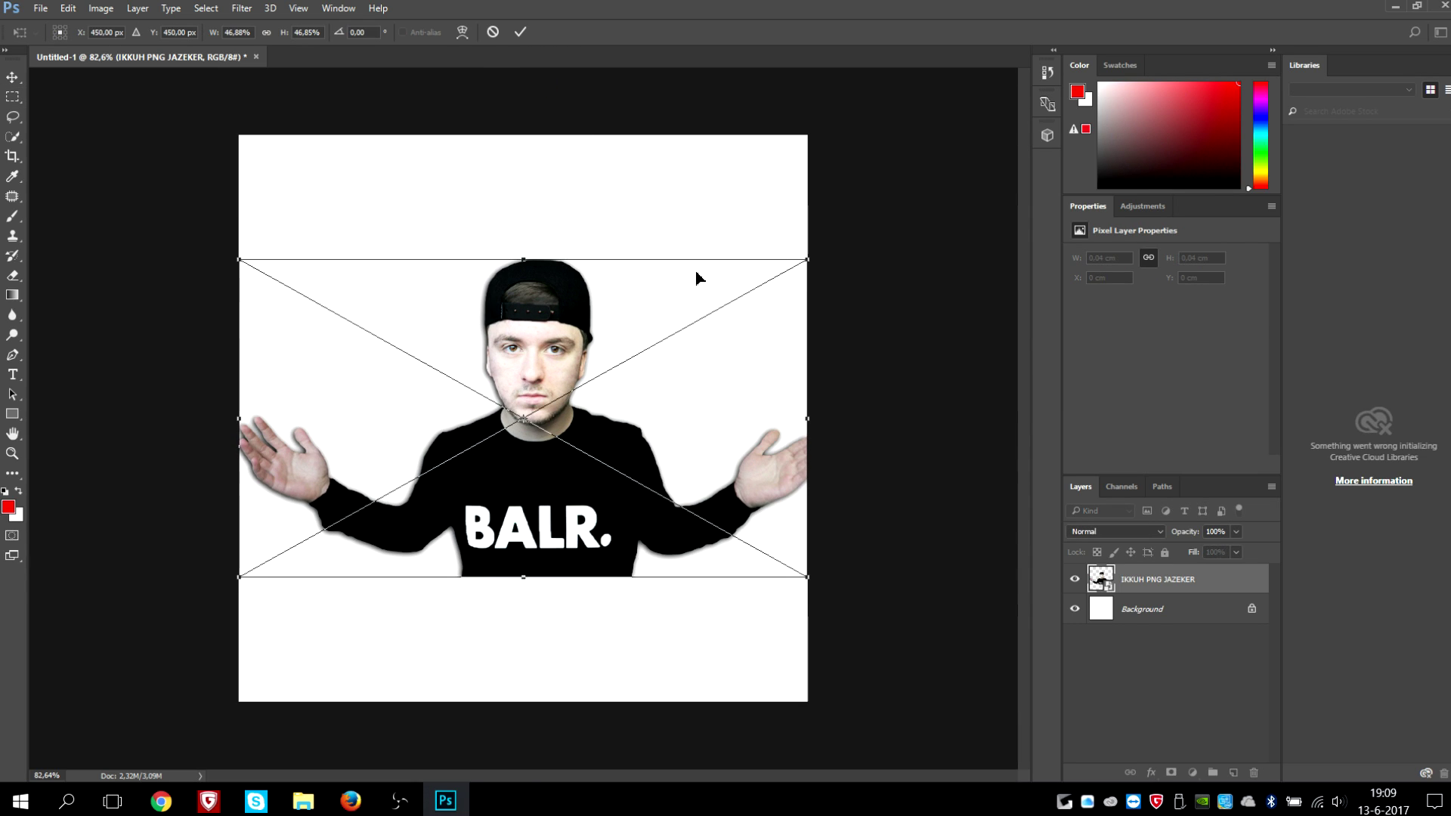
drag(803, 268, 1256, 153)
drag(917, 202, 675, 337)
drag(1000, 168, 1030, 149)
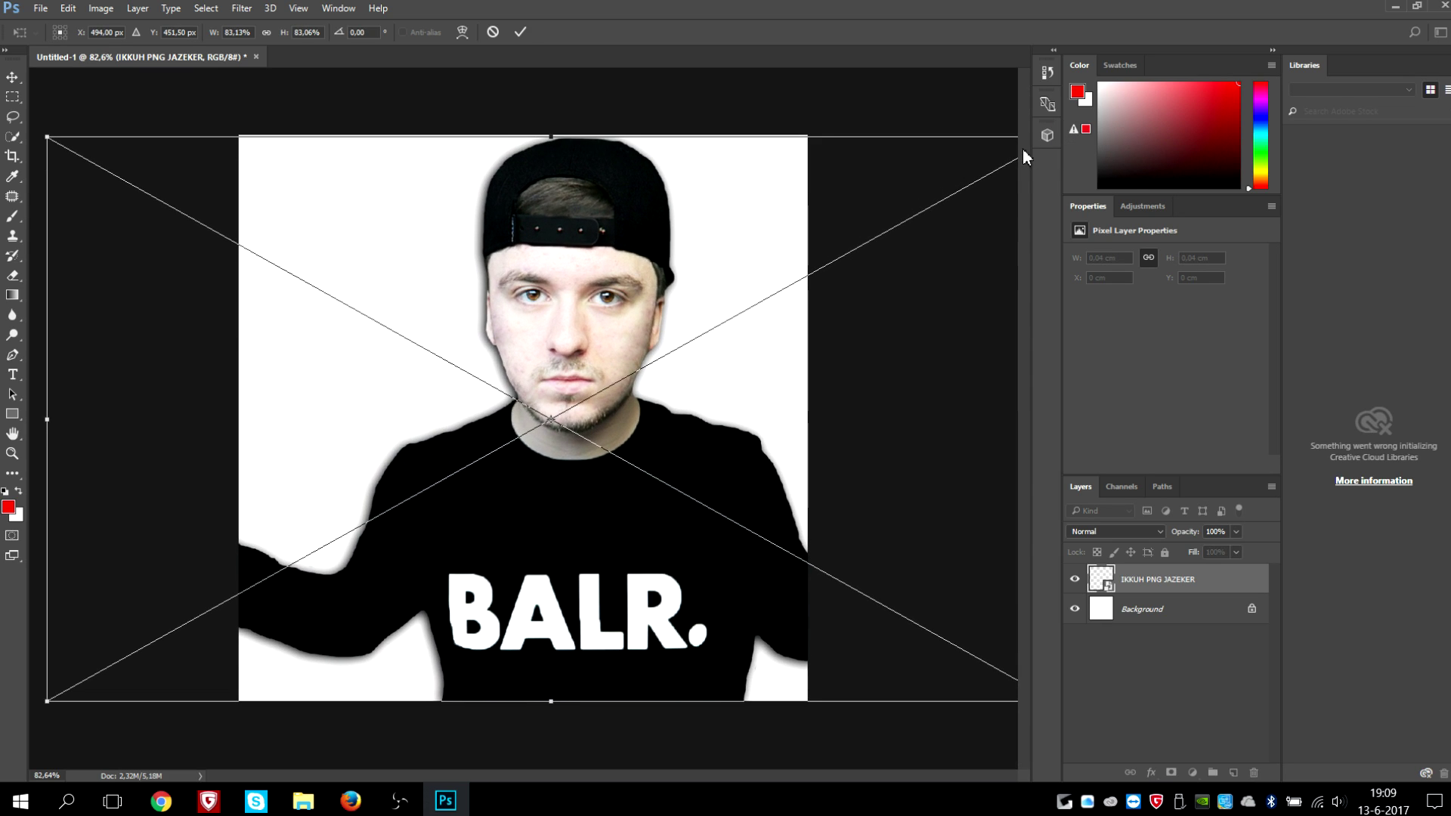
key(Return)
key(m)
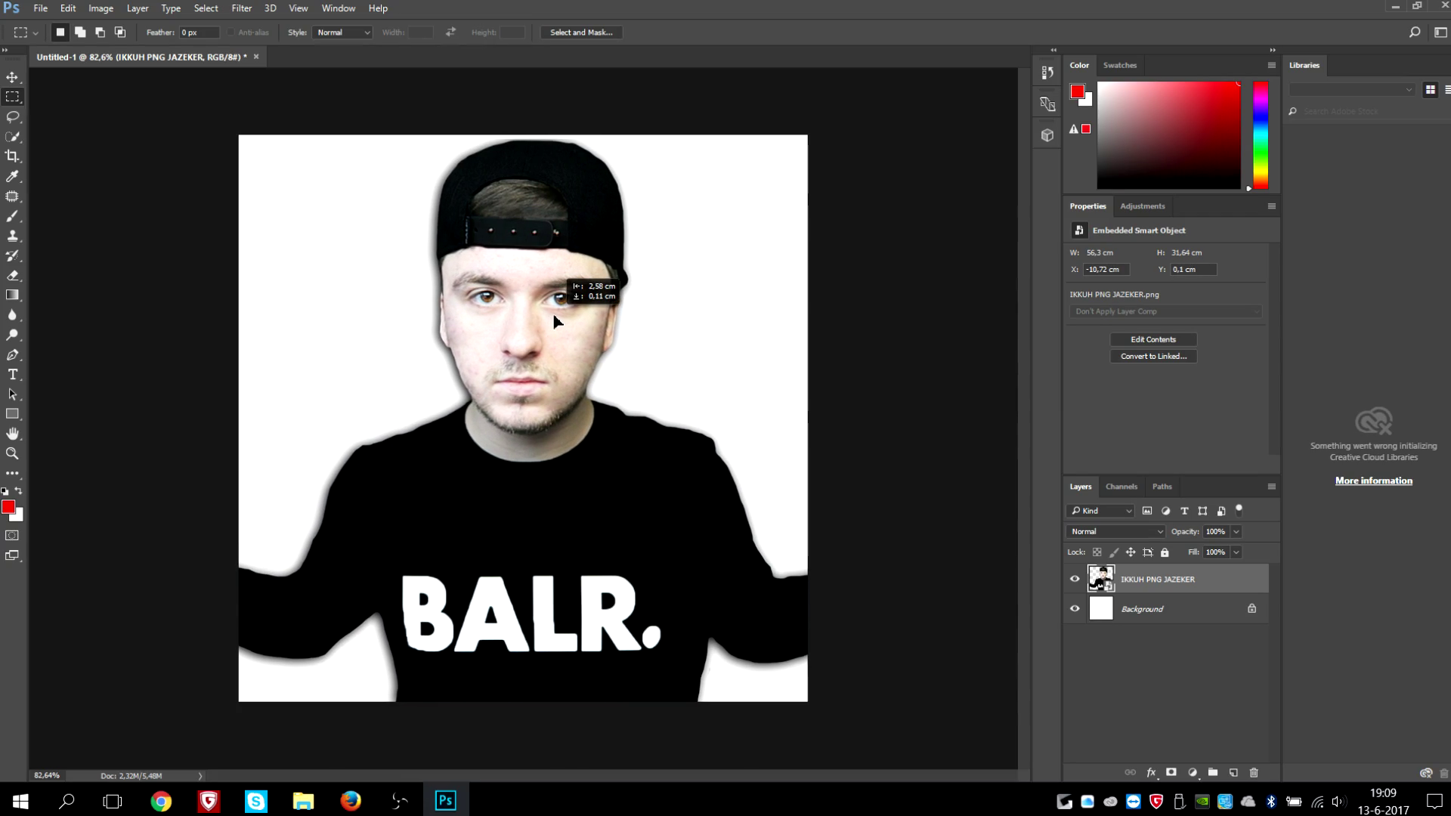
Step: Nudge the portrait slightly and hide the white Background layer
drag(552, 313, 554, 312)
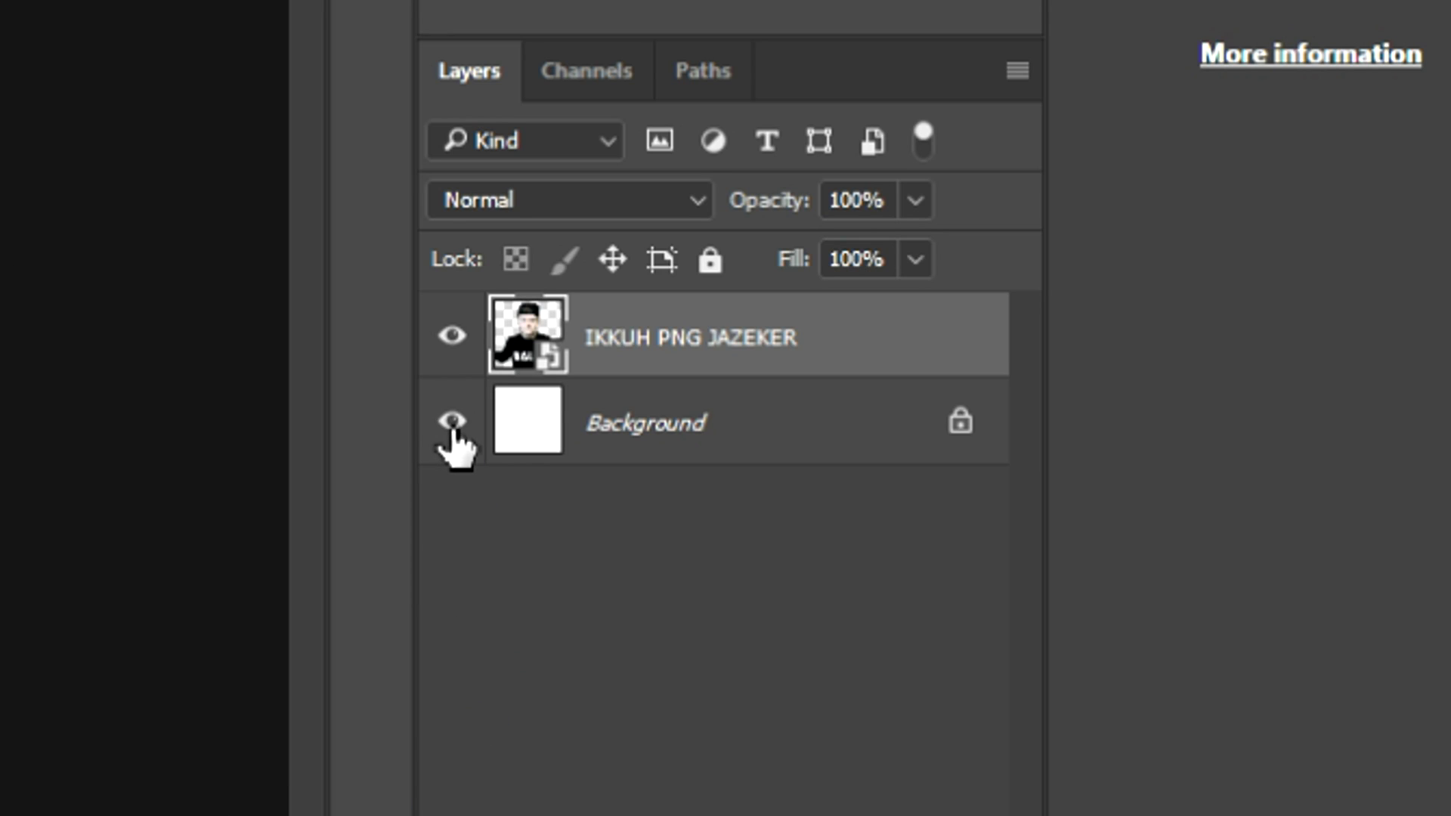
click(453, 423)
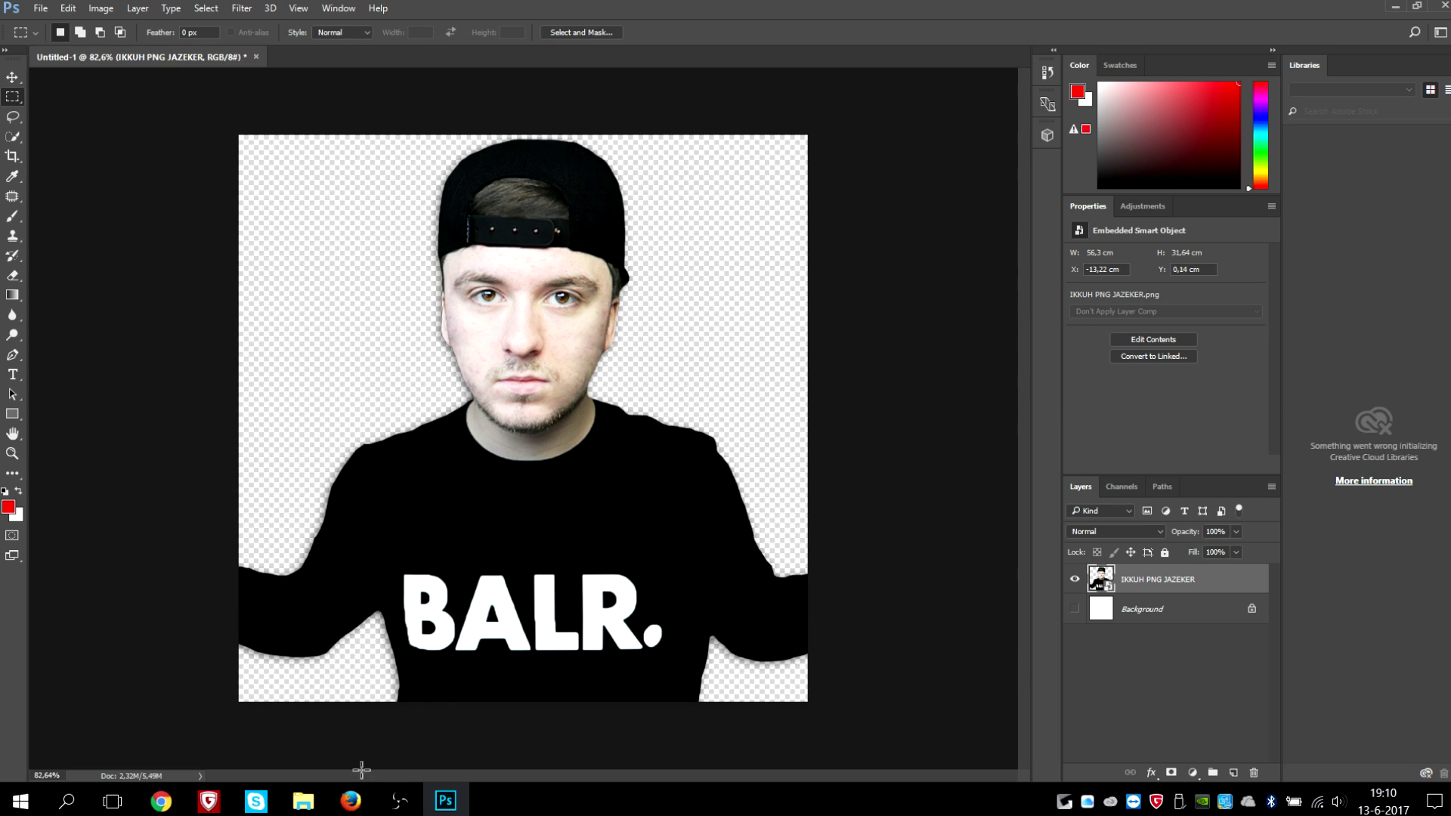
mouse_move(361, 806)
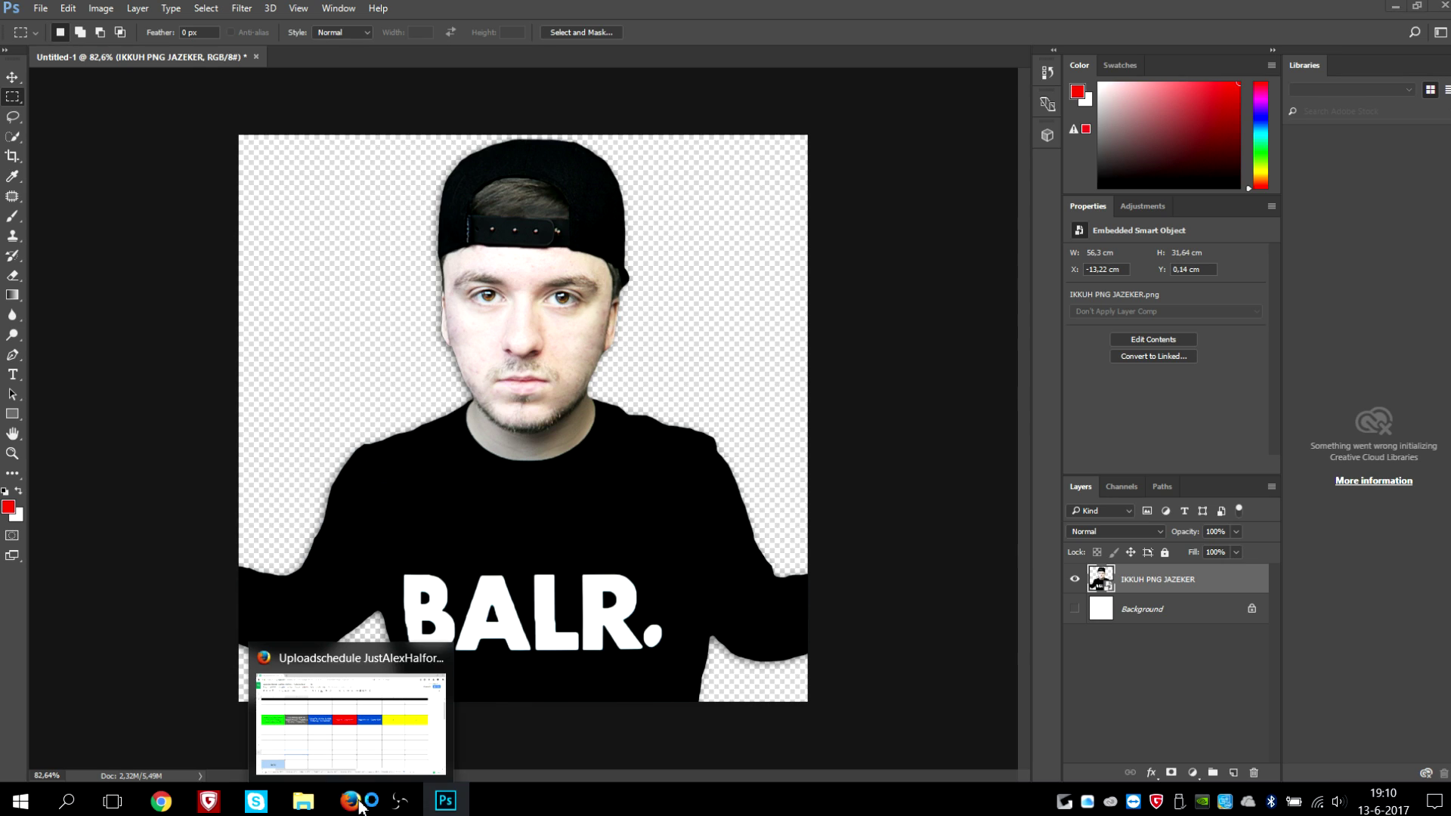
Step: Search 'red gradient' in a new browser tab and show the image results
click(361, 806)
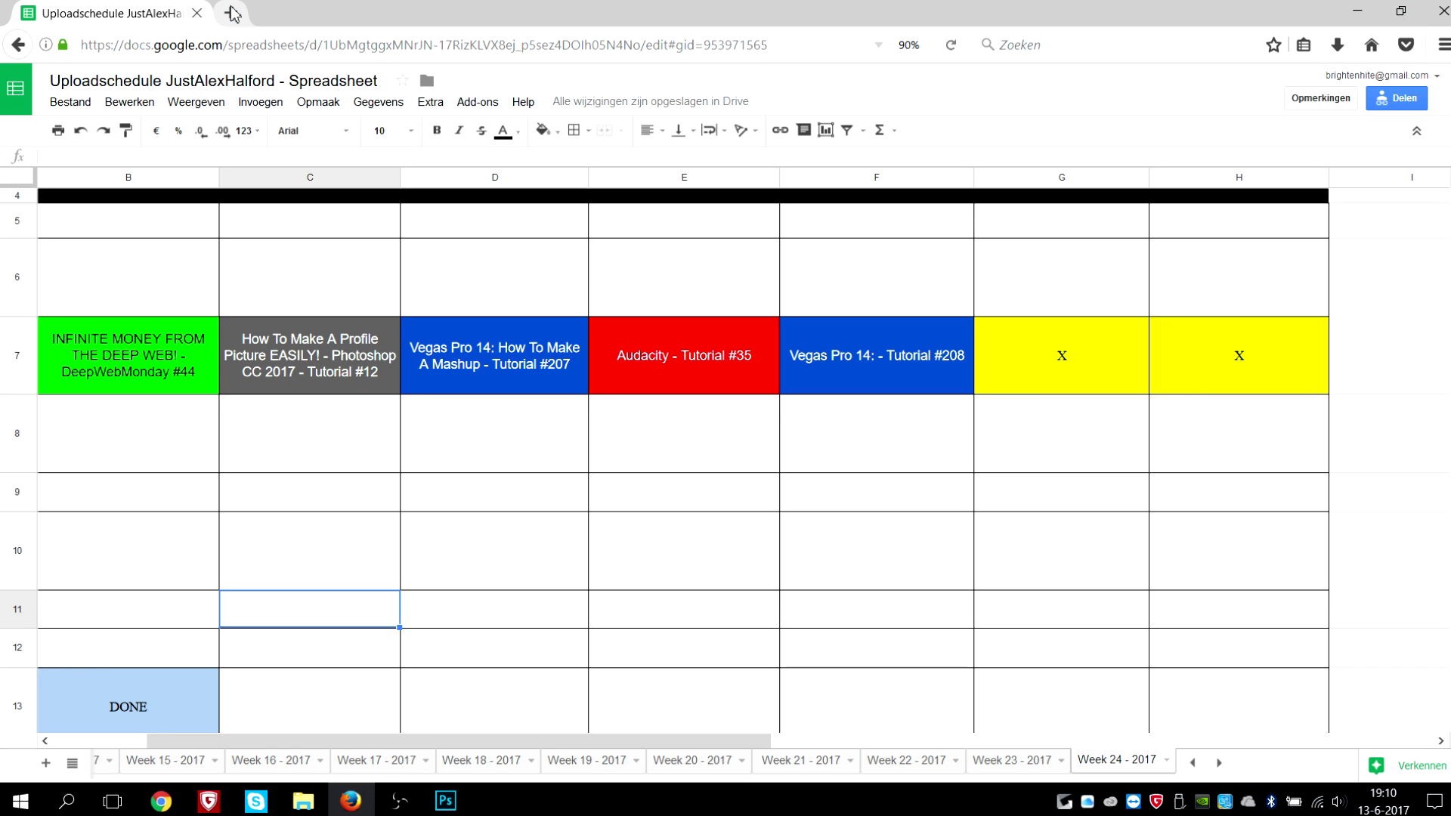
click(231, 13)
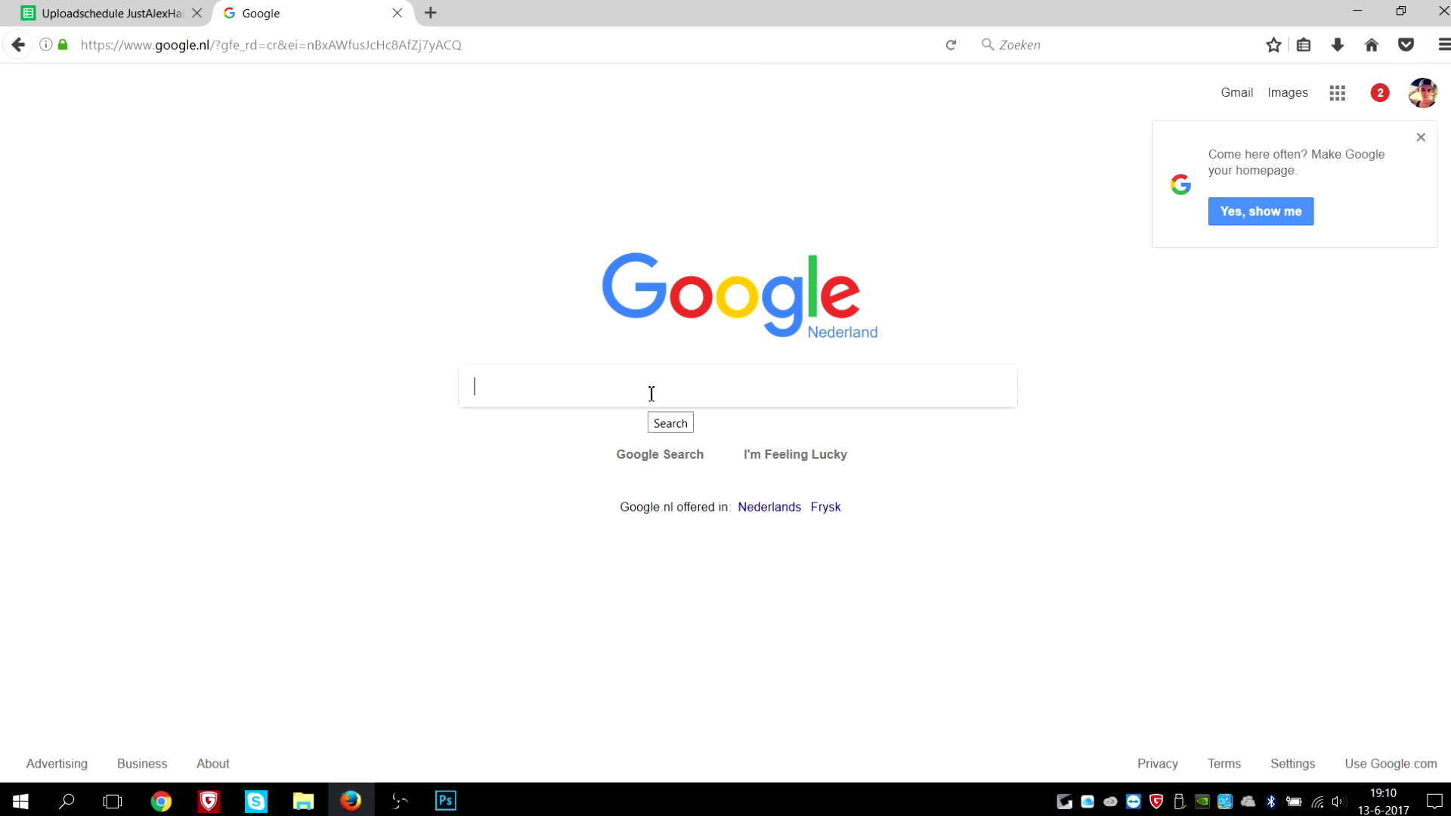
text(red grand)
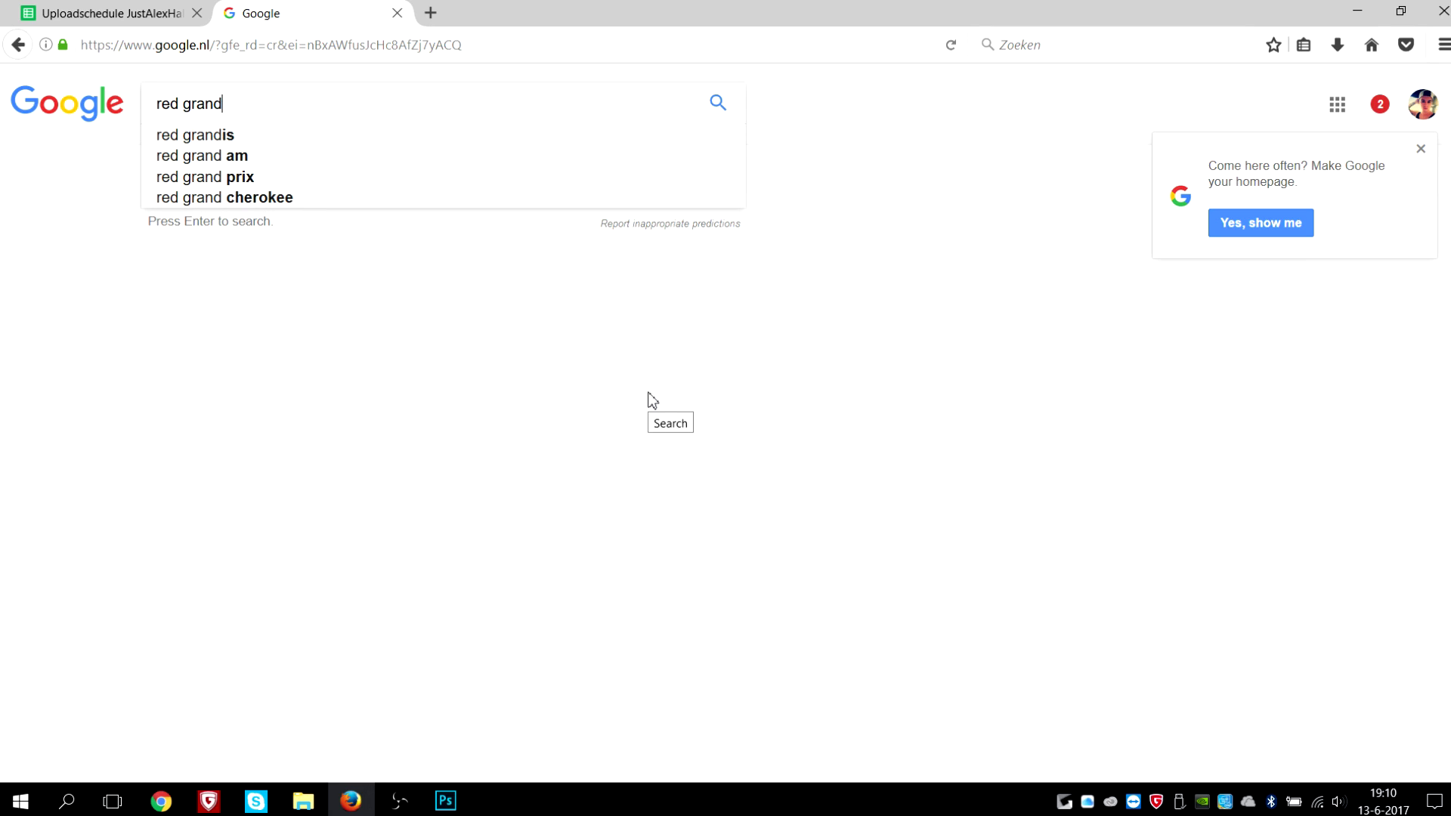
key(BackSpace)
key(BackSpace)
text(dient)
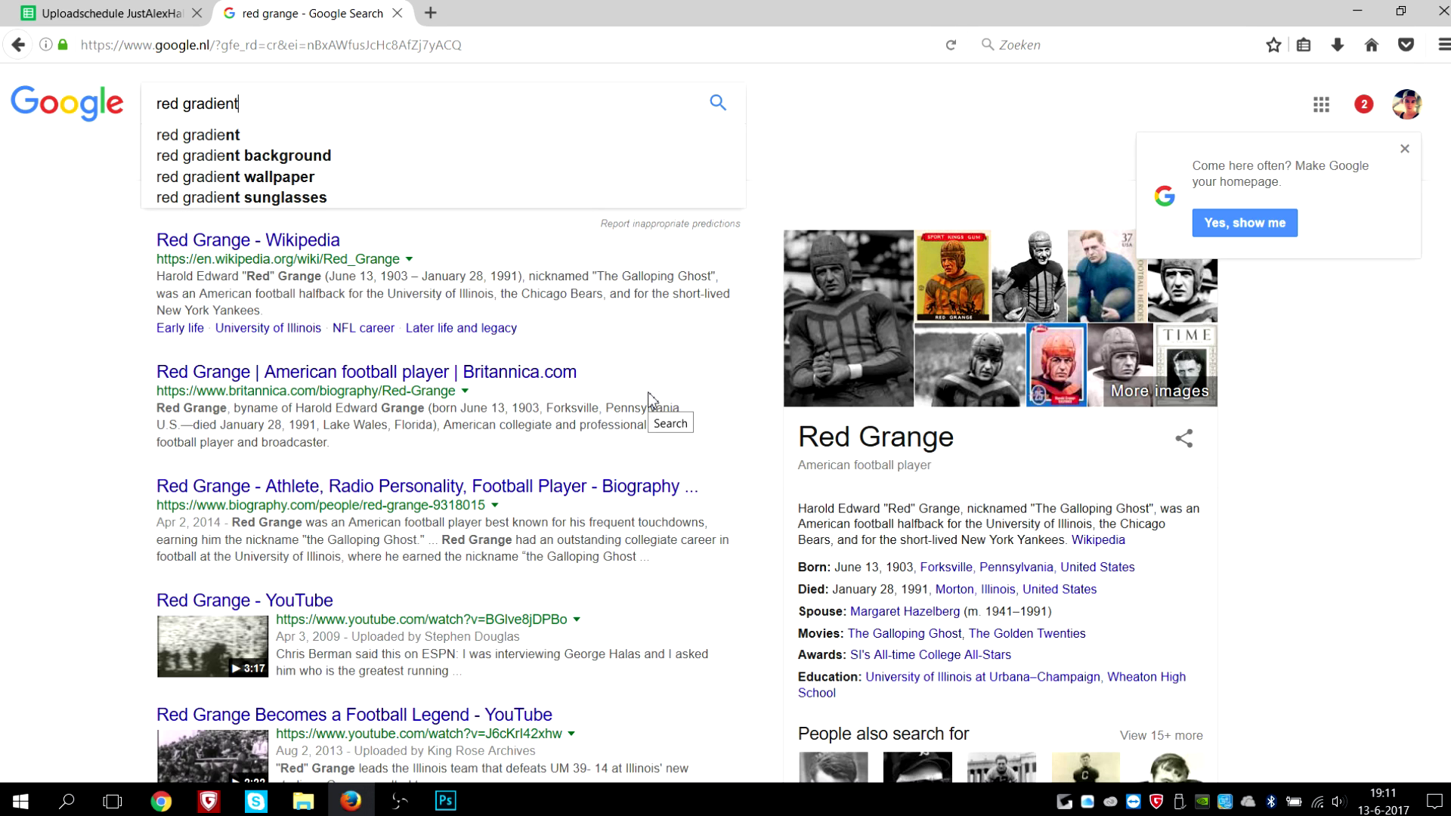
key(Return)
click(208, 162)
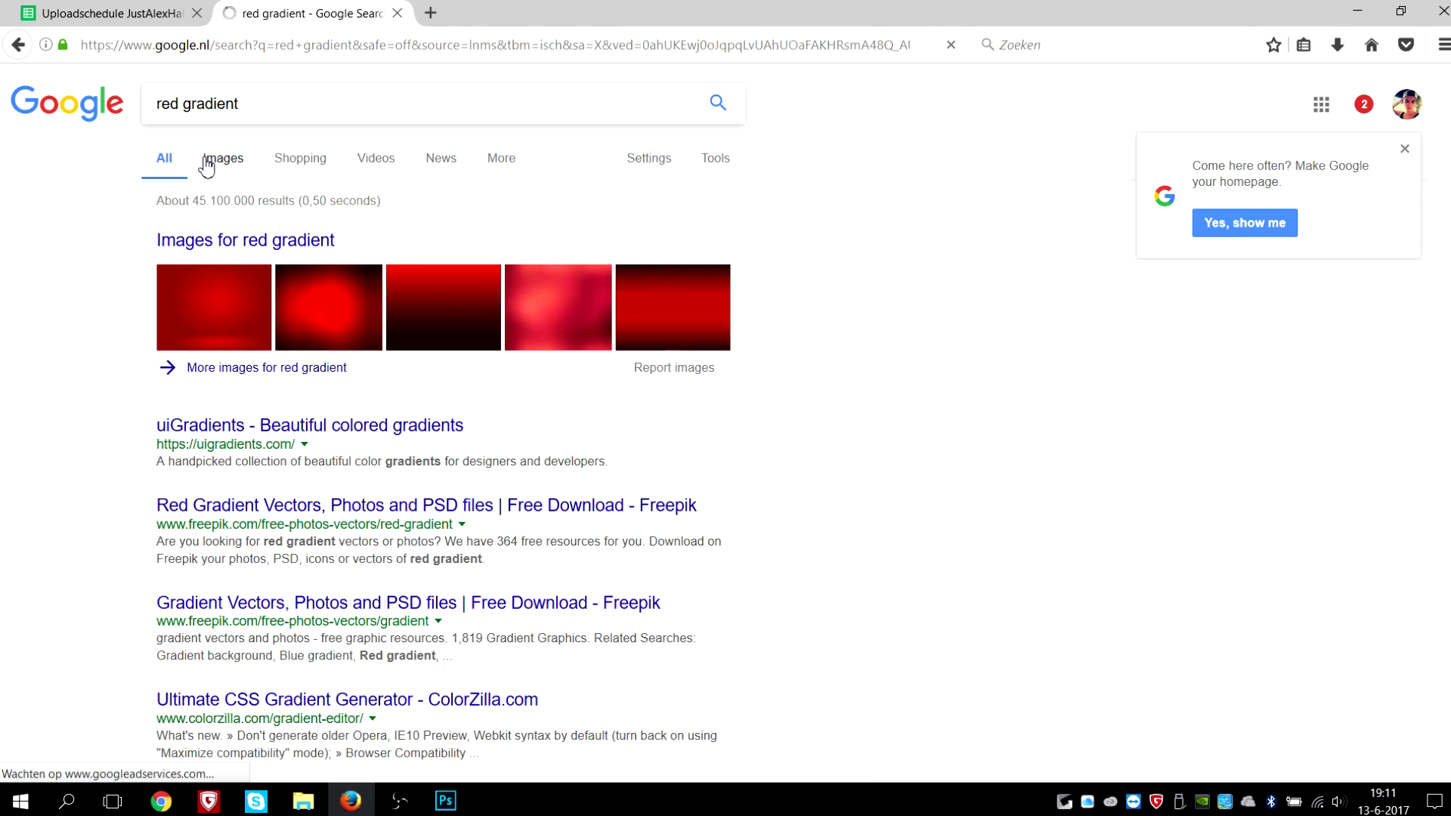
Step: Save the dark red starburst image to the desktop (Bureaublad)
scroll(590, 476, down, 7)
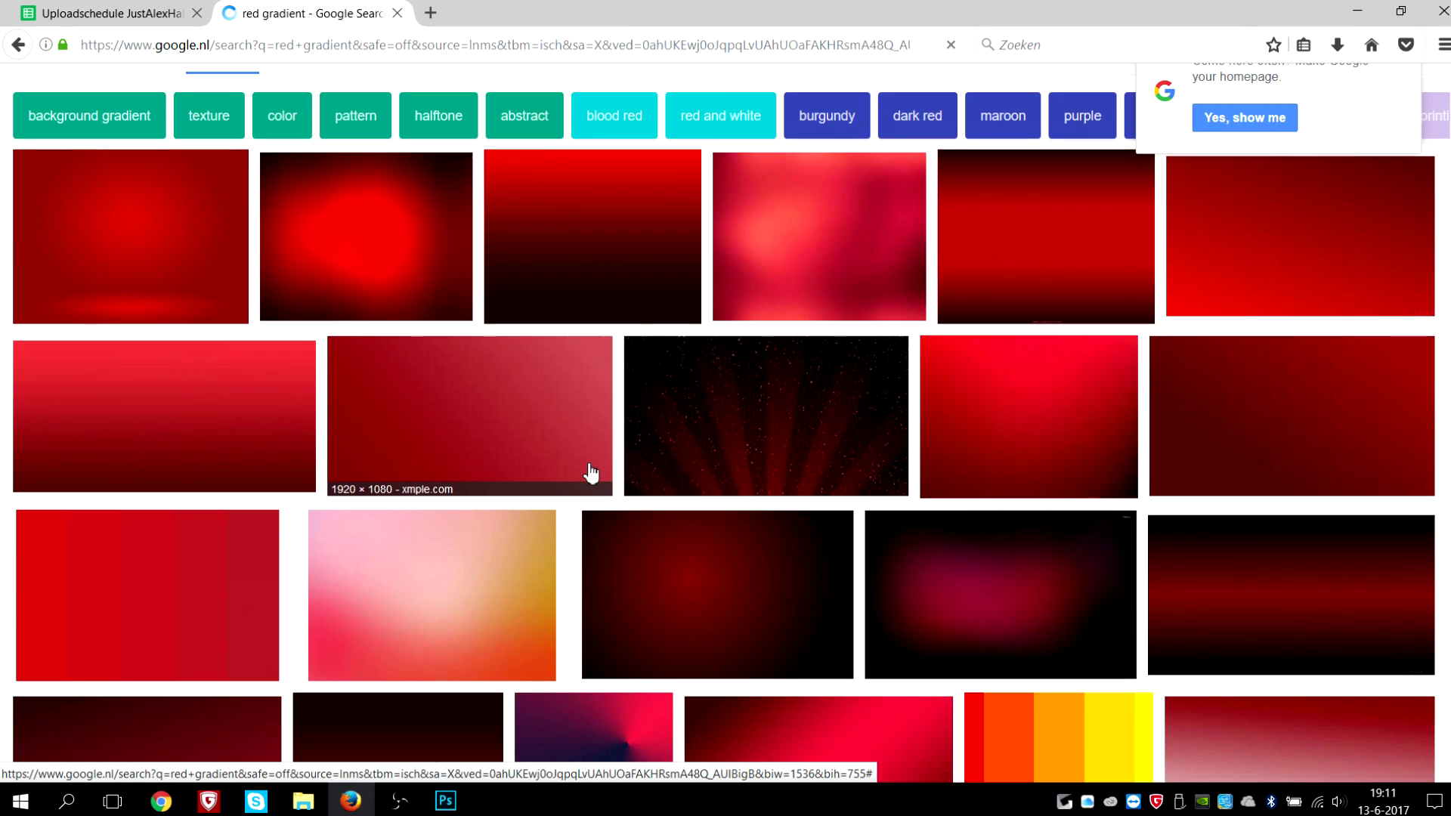
scroll(668, 560, up, 7)
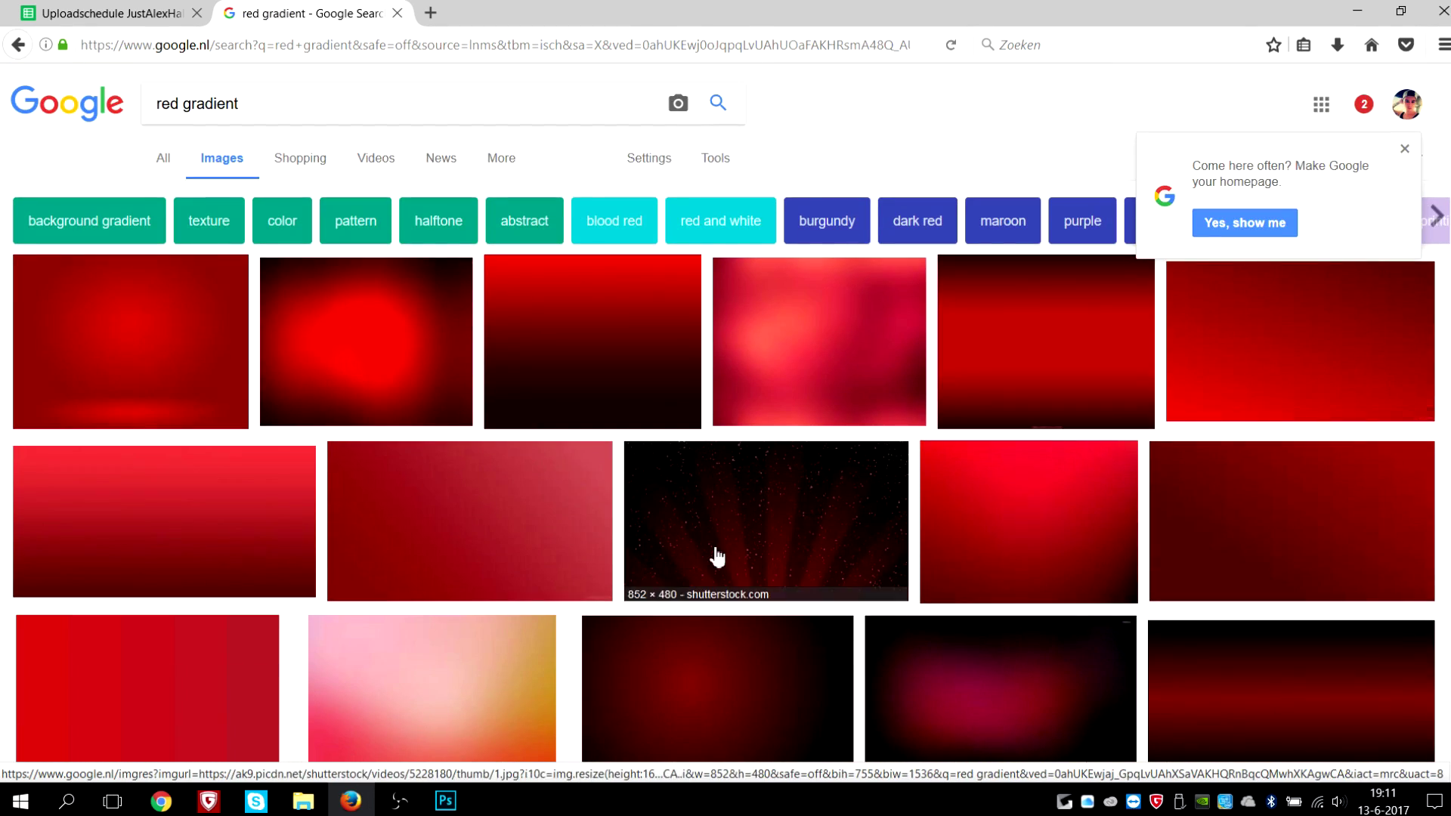
click(696, 541)
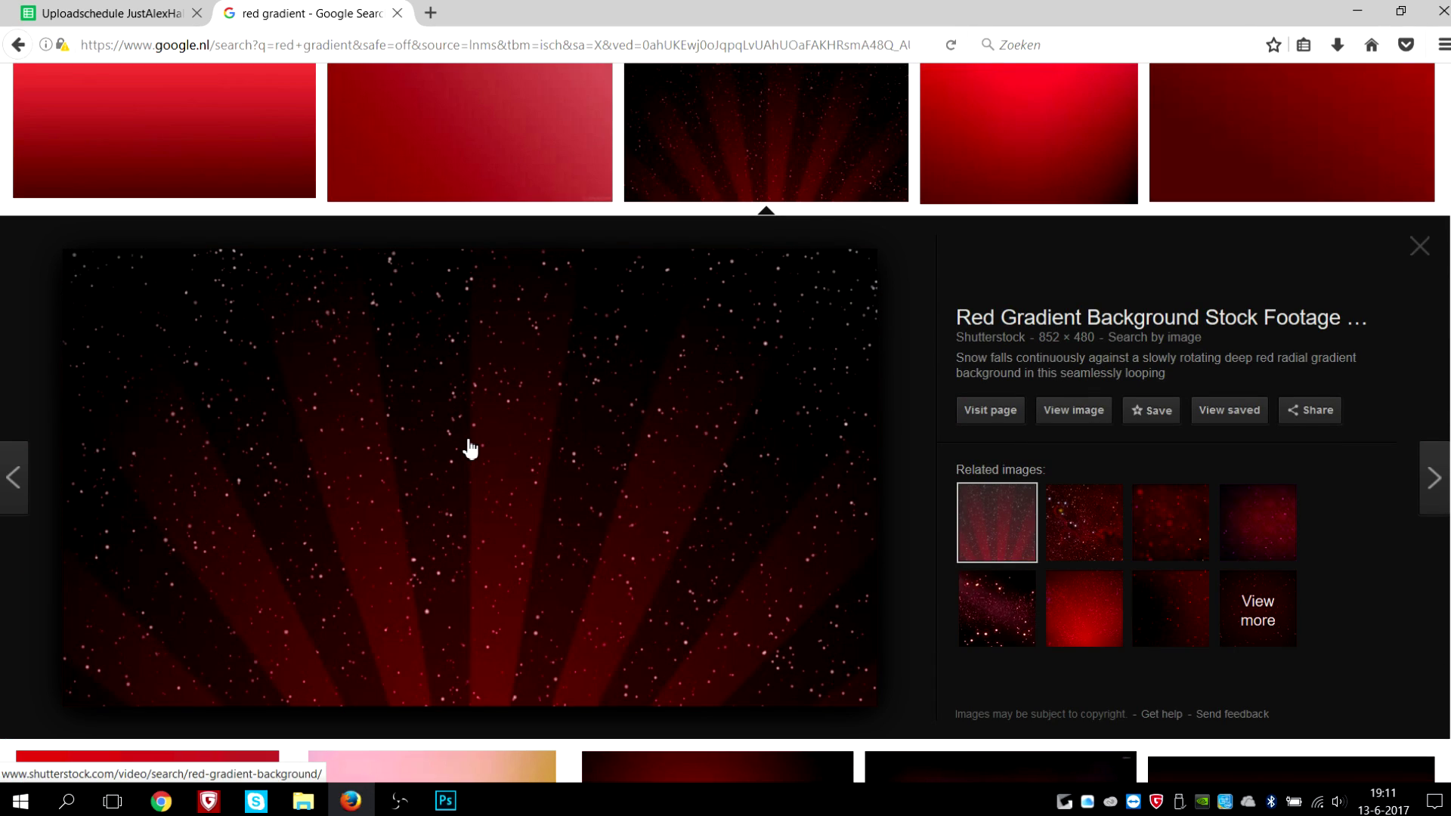
right_click(469, 449)
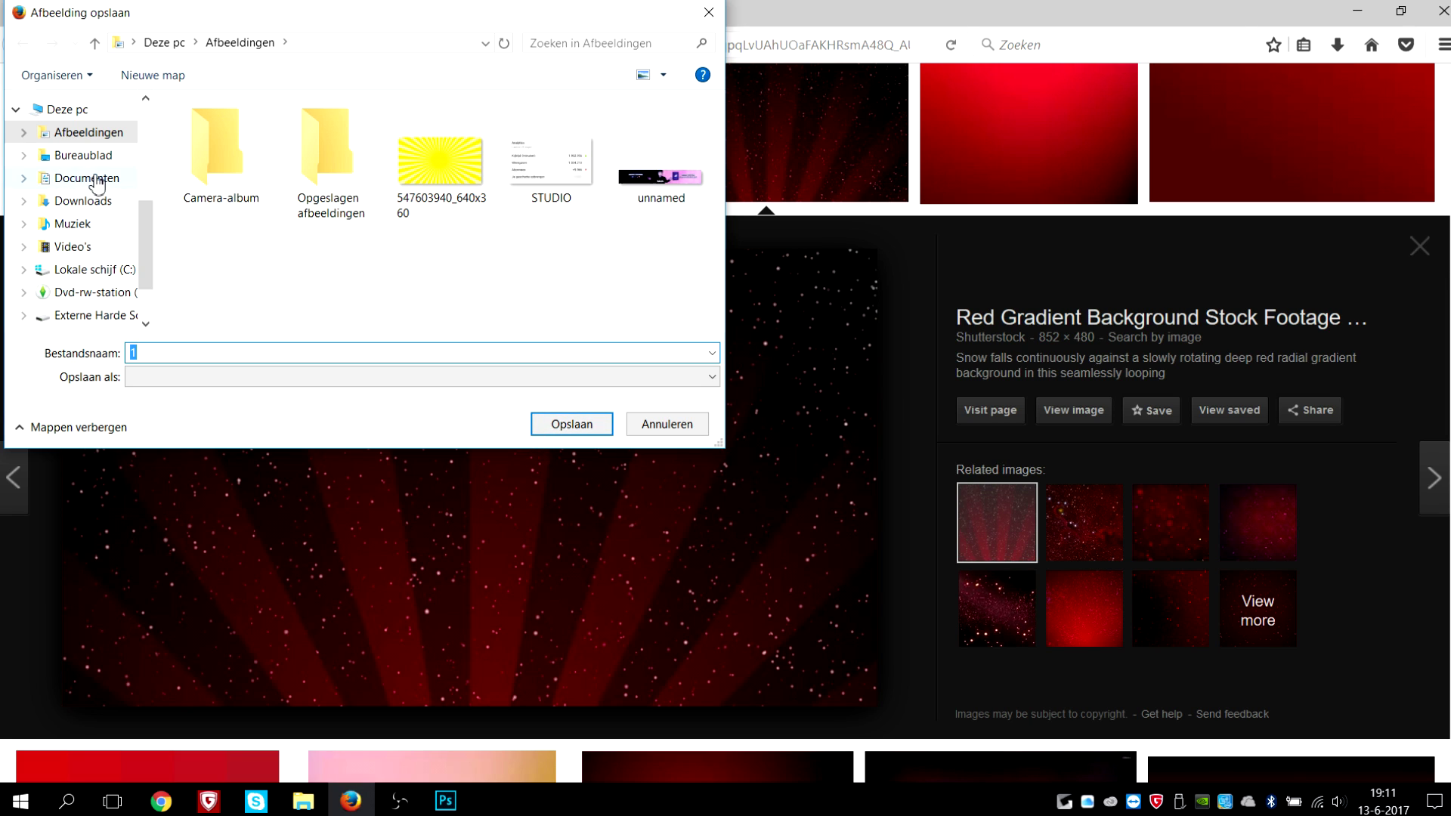
click(84, 154)
click(575, 423)
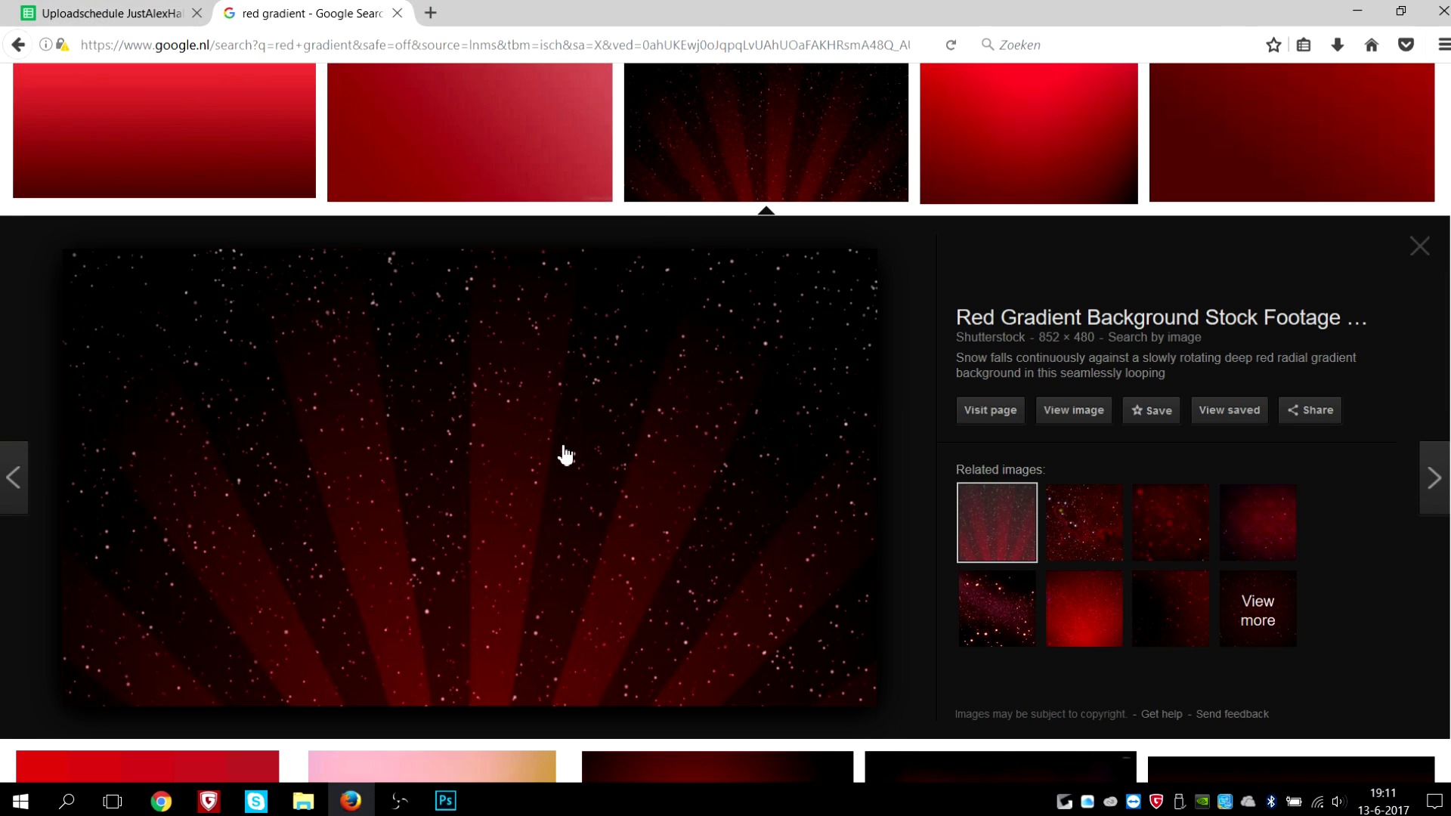
click(457, 804)
Step: Show the desktop folder as large icons and drag image '1' into the portrait document
click(303, 802)
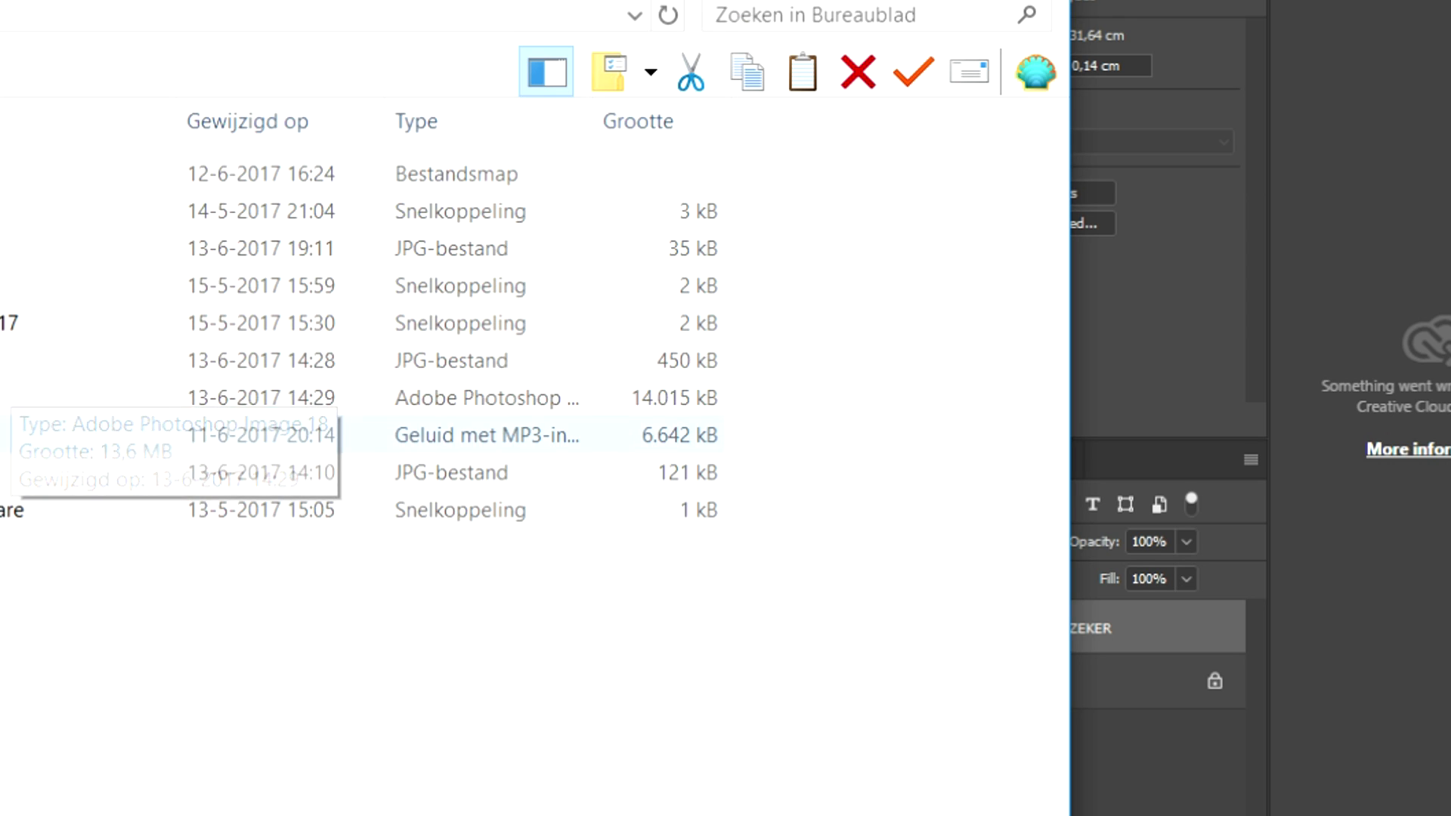
right_click(6, 670)
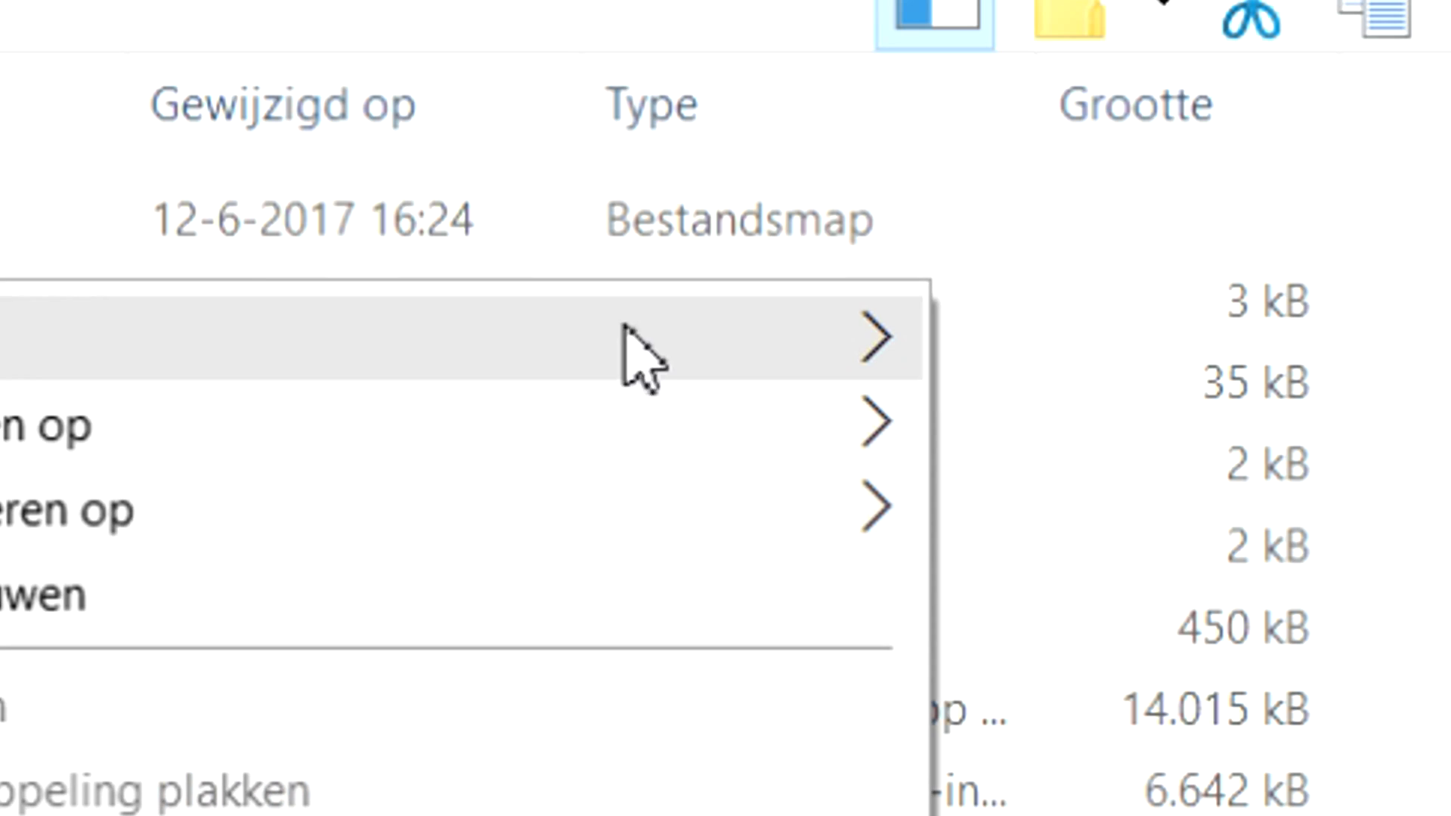
mouse_move(625, 327)
click(995, 420)
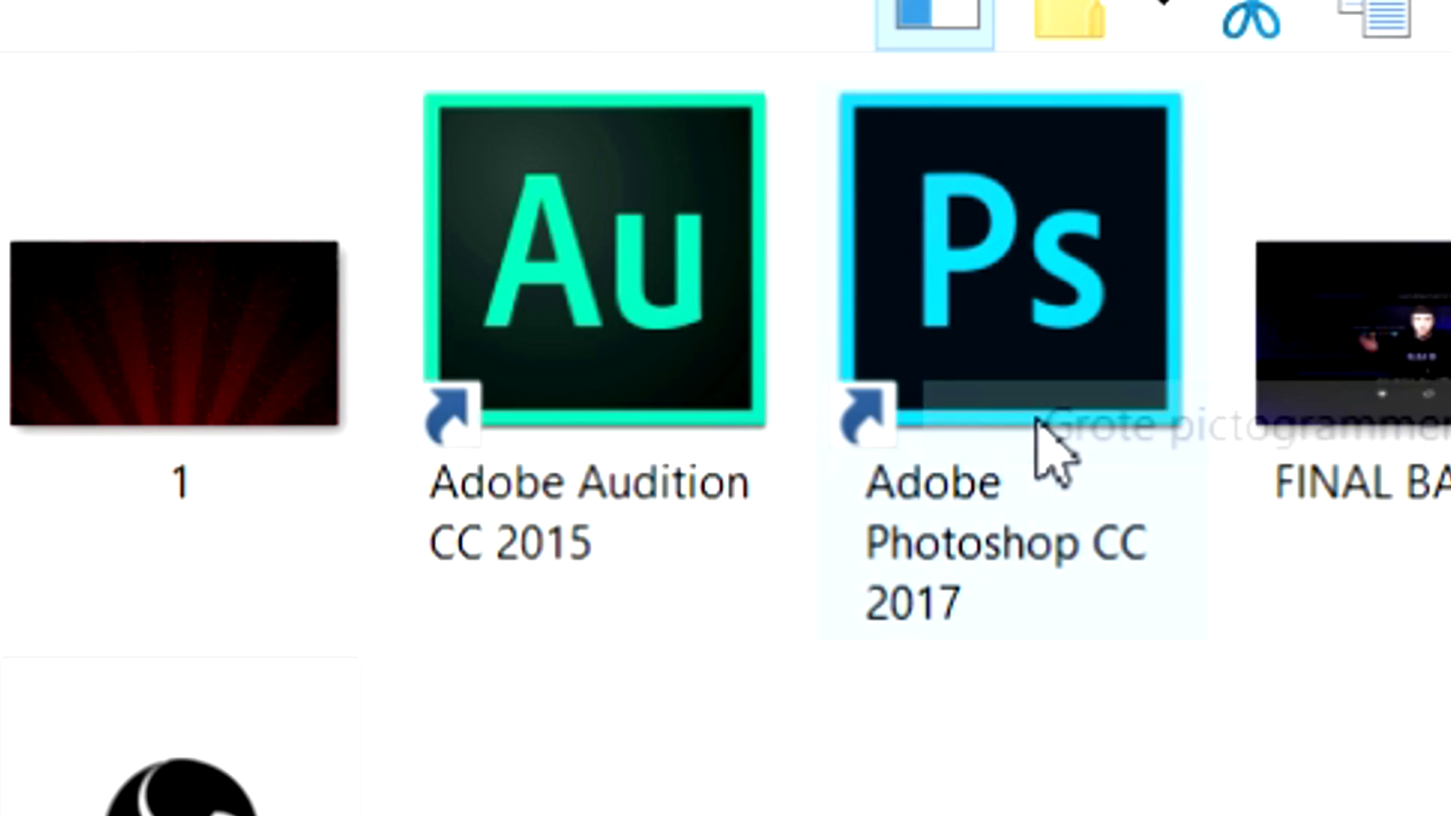
click(301, 406)
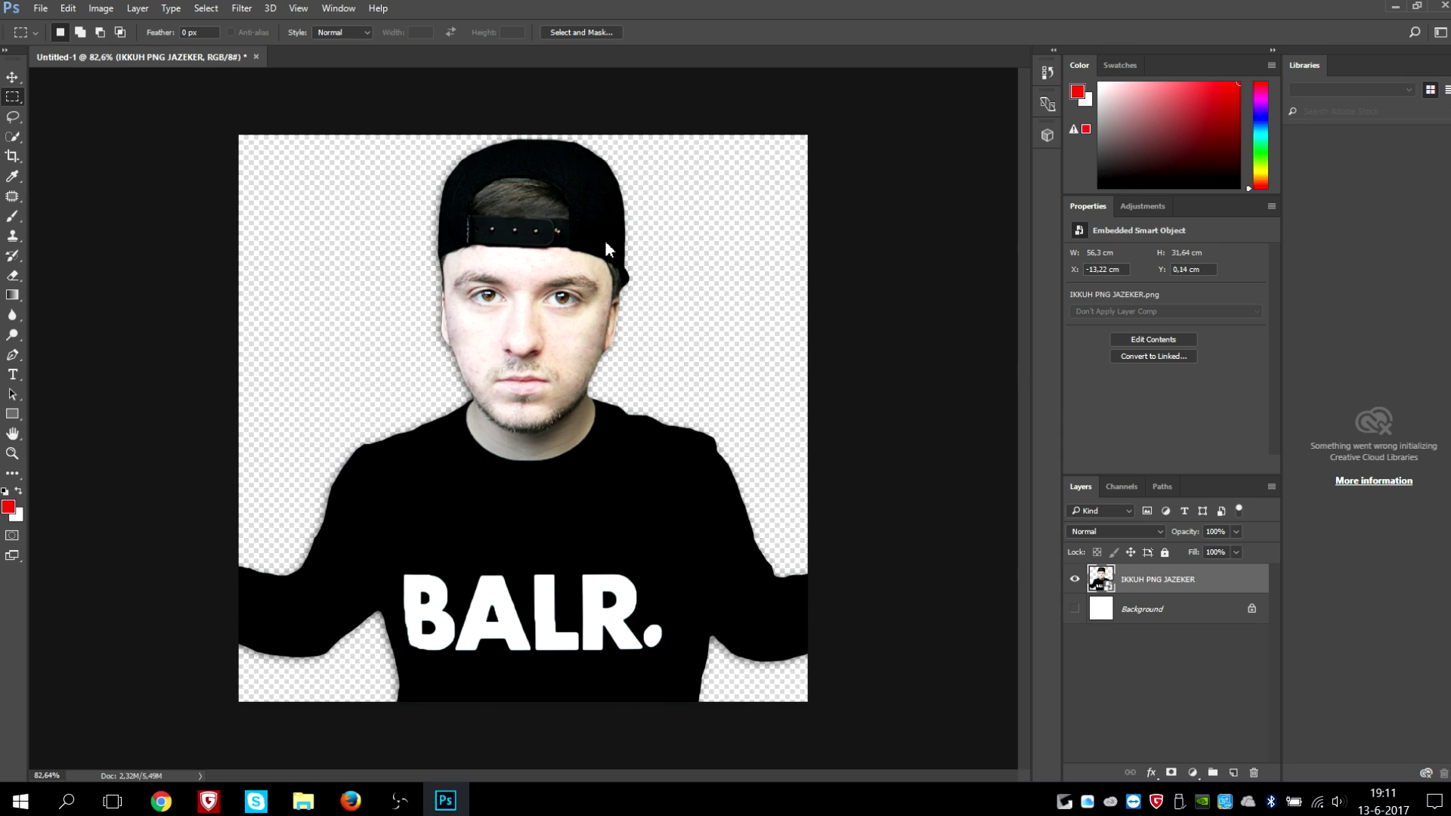
drag(605, 239, 573, 128)
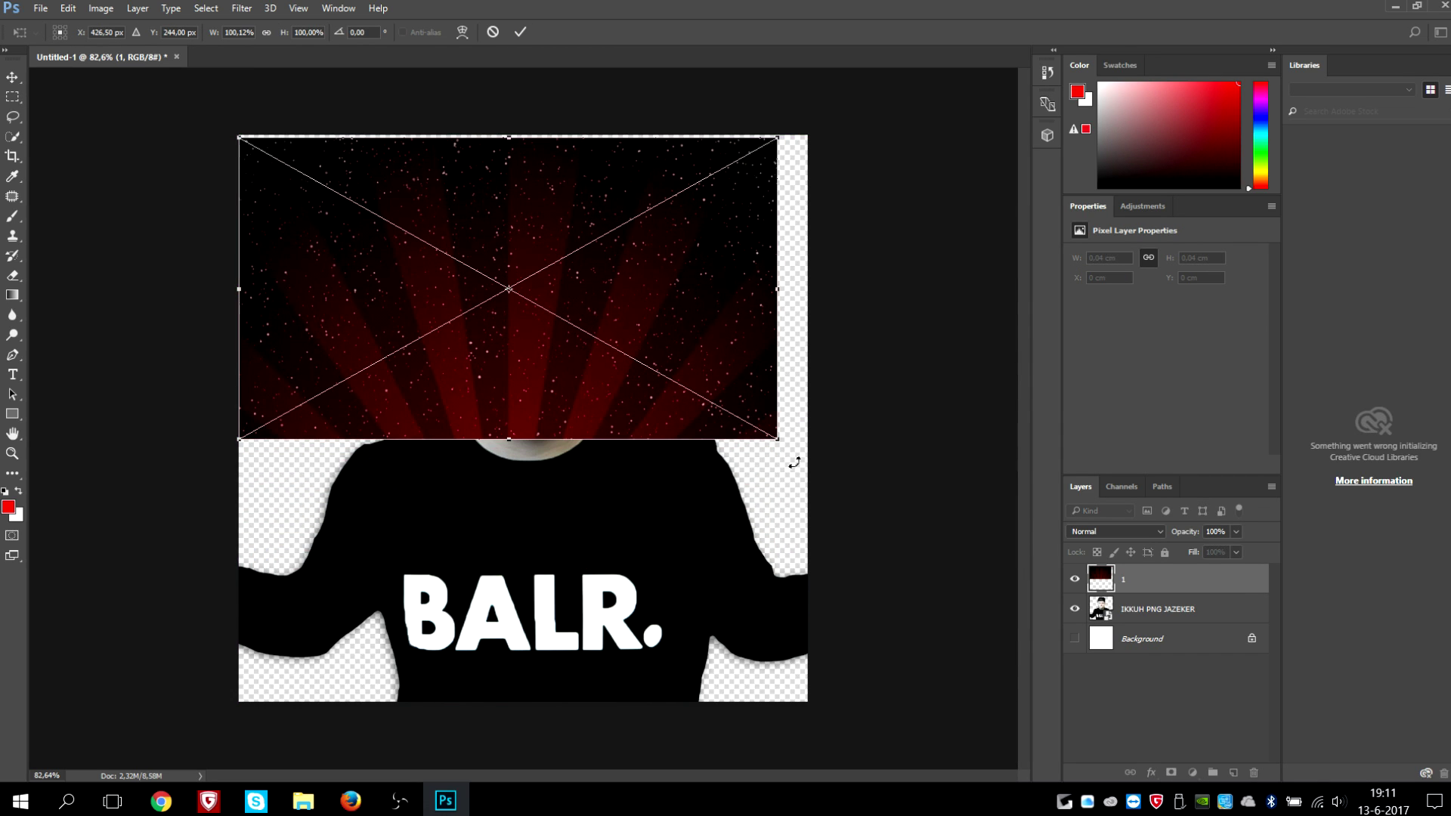
Step: Stretch starburst layer 1 over the whole canvas and move it beneath the portrait layer
drag(788, 443, 1198, 782)
drag(826, 392, 600, 441)
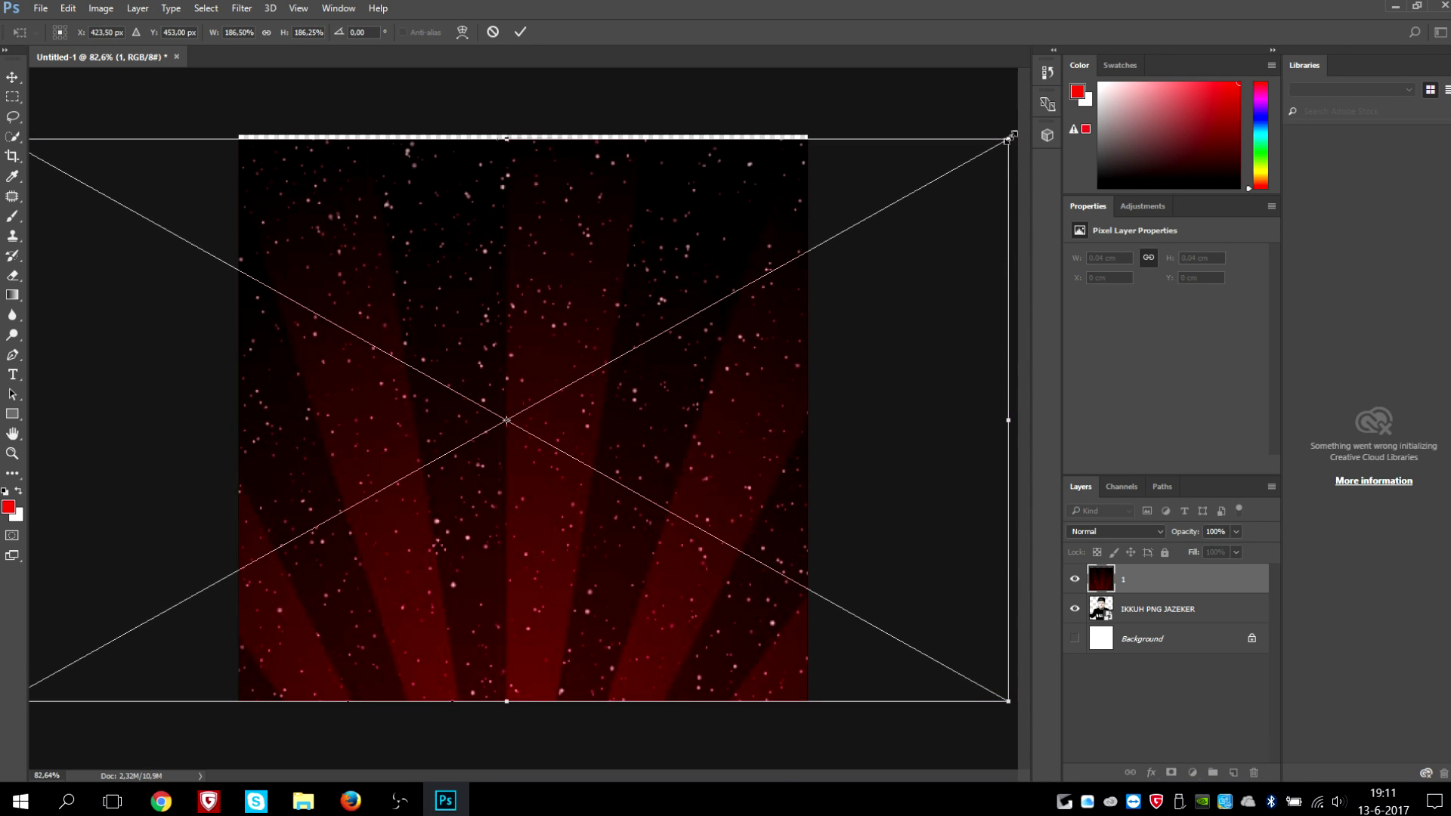
drag(1010, 138, 1018, 130)
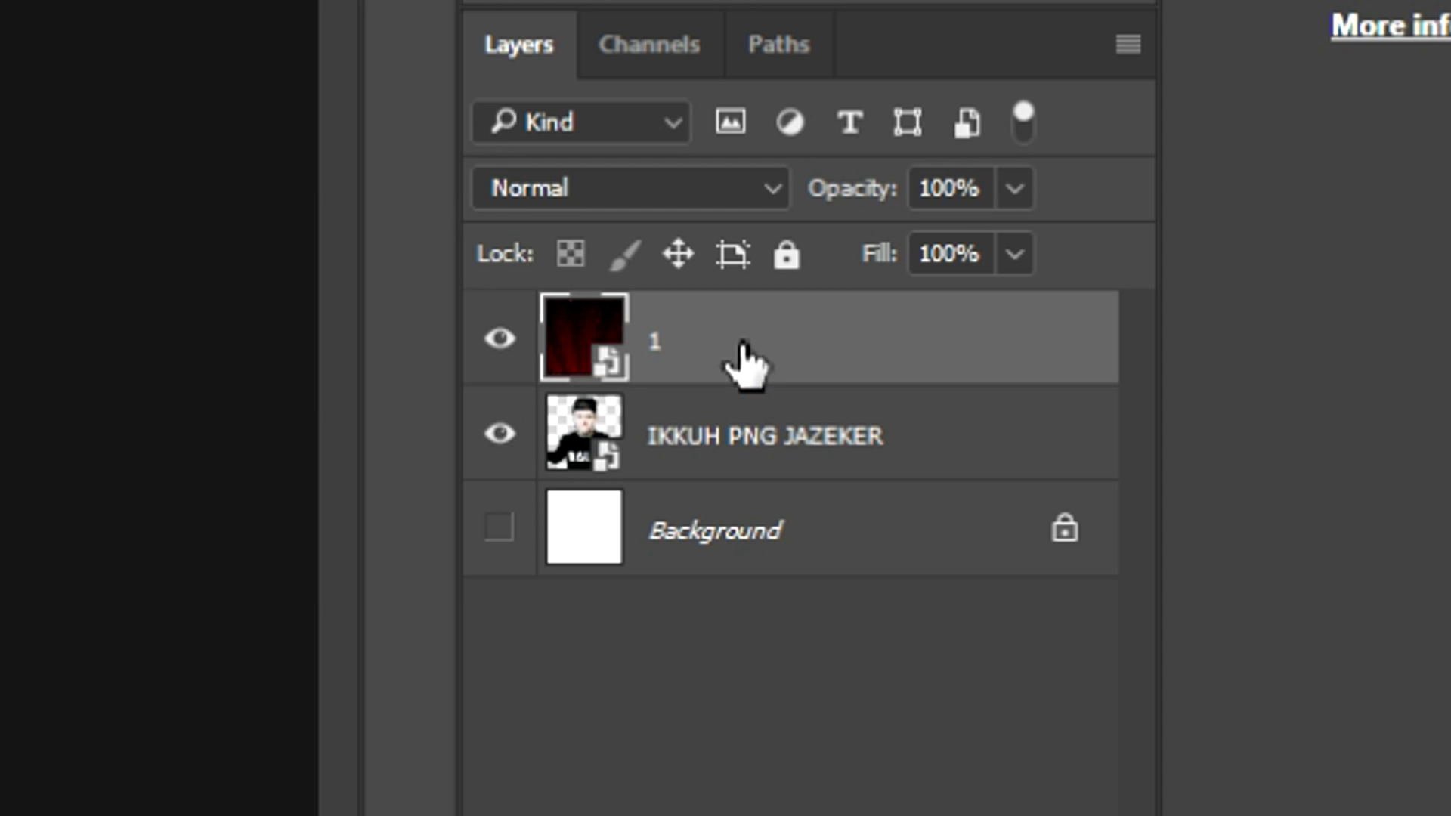
drag(1150, 586, 1145, 611)
drag(727, 444, 706, 457)
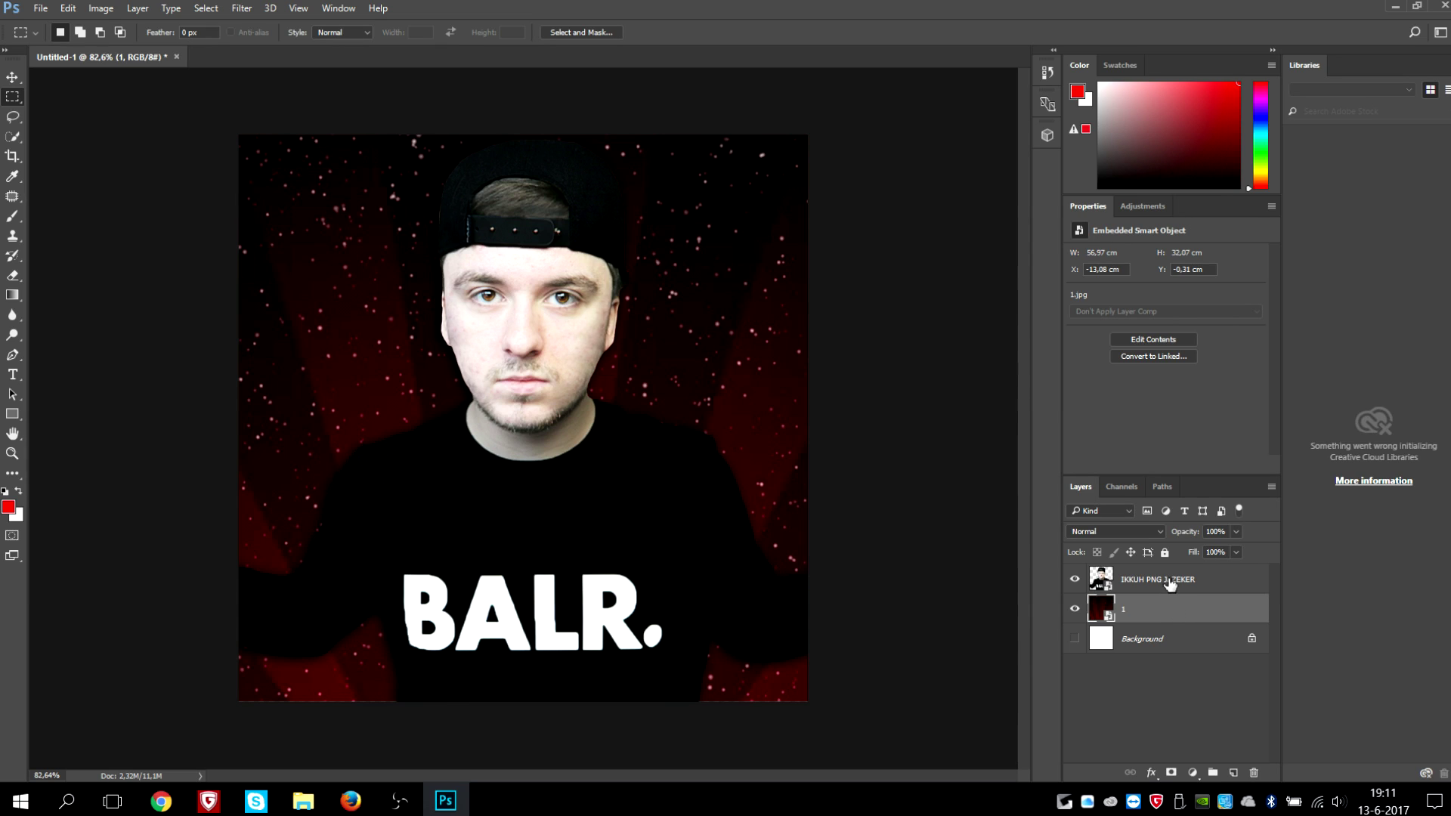
Step: Open the portrait layer's Blending Options and enable Stroke
right_click(1164, 581)
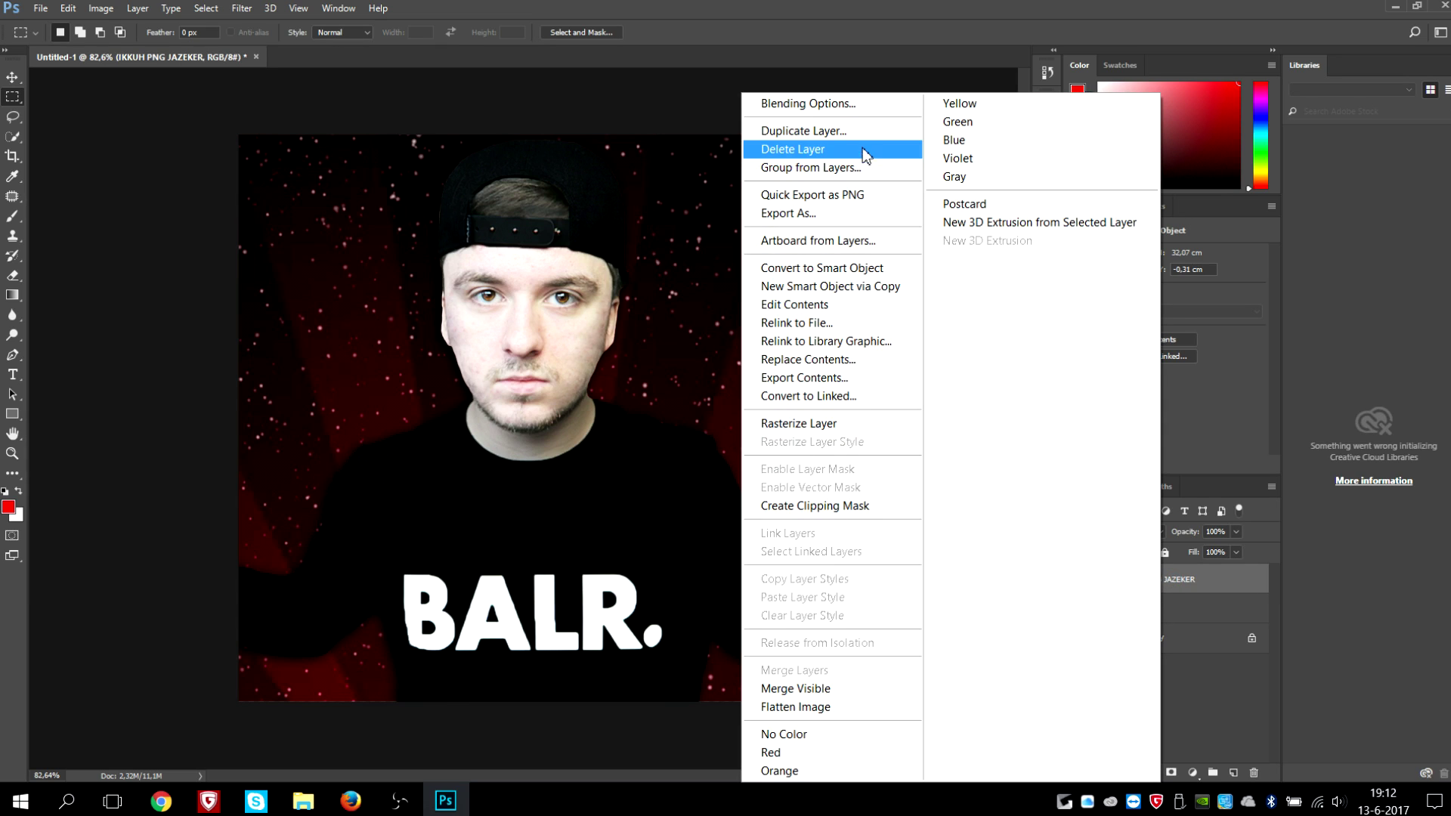
click(854, 108)
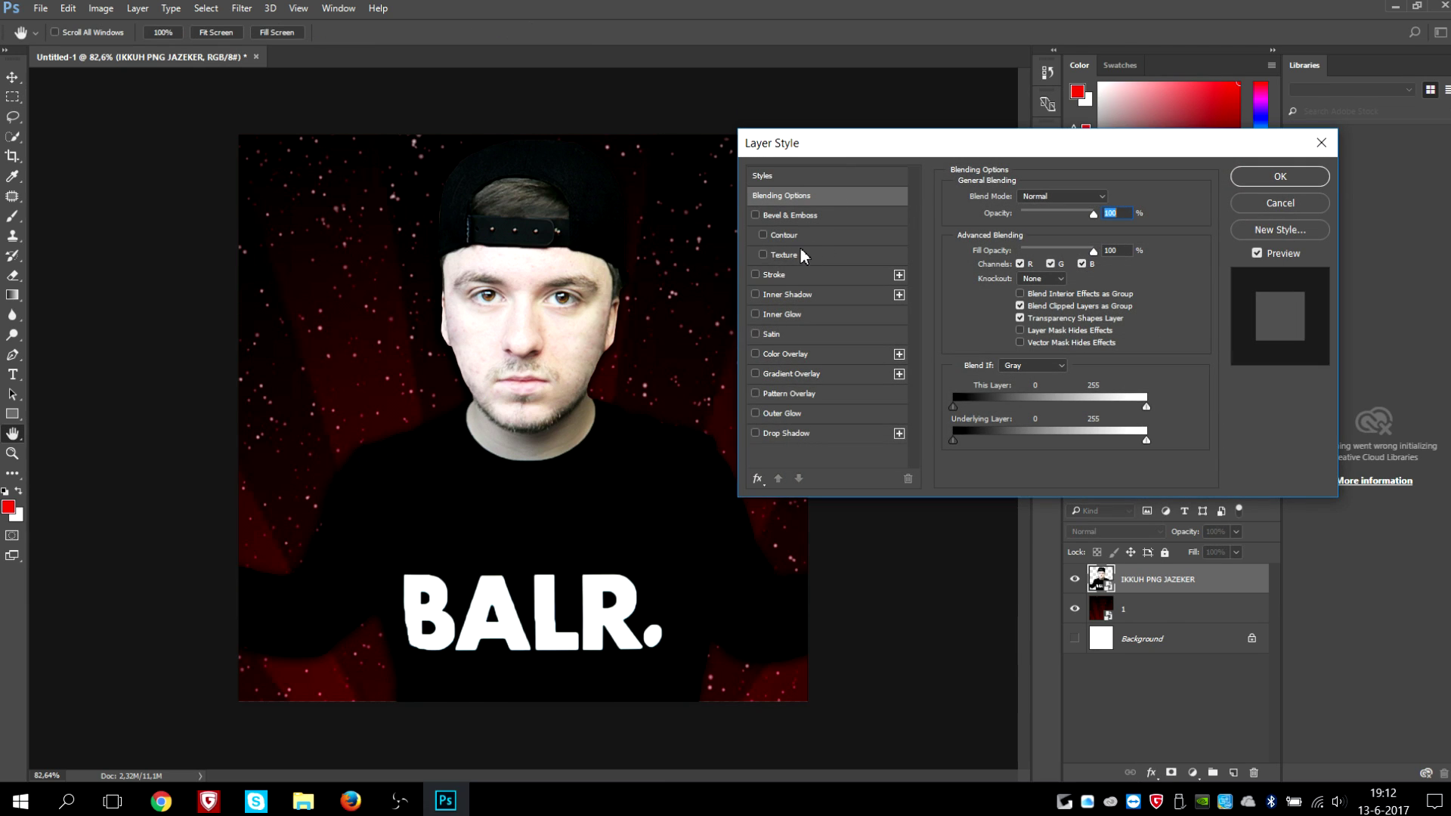
key(Escape)
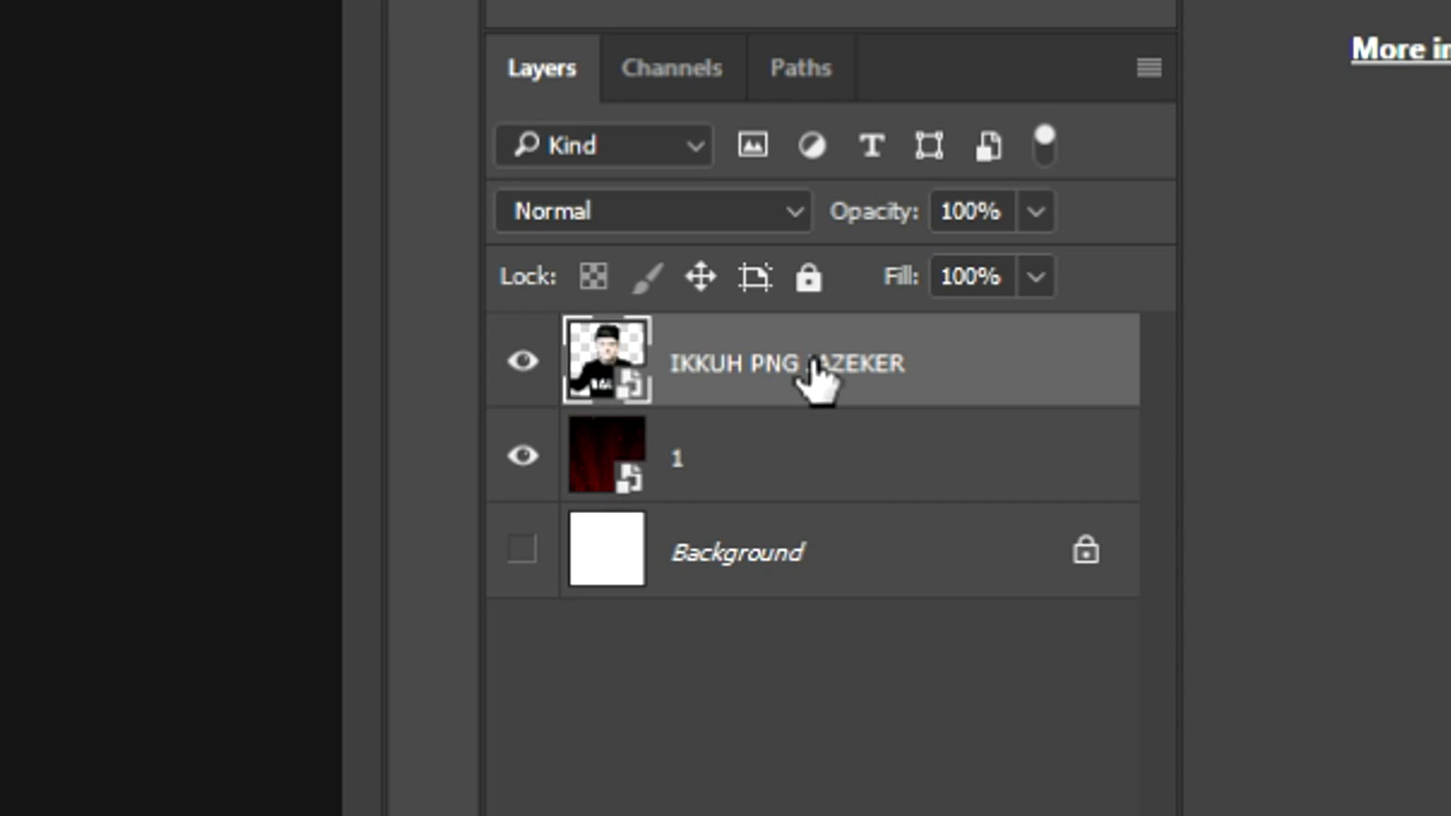
right_click(1165, 582)
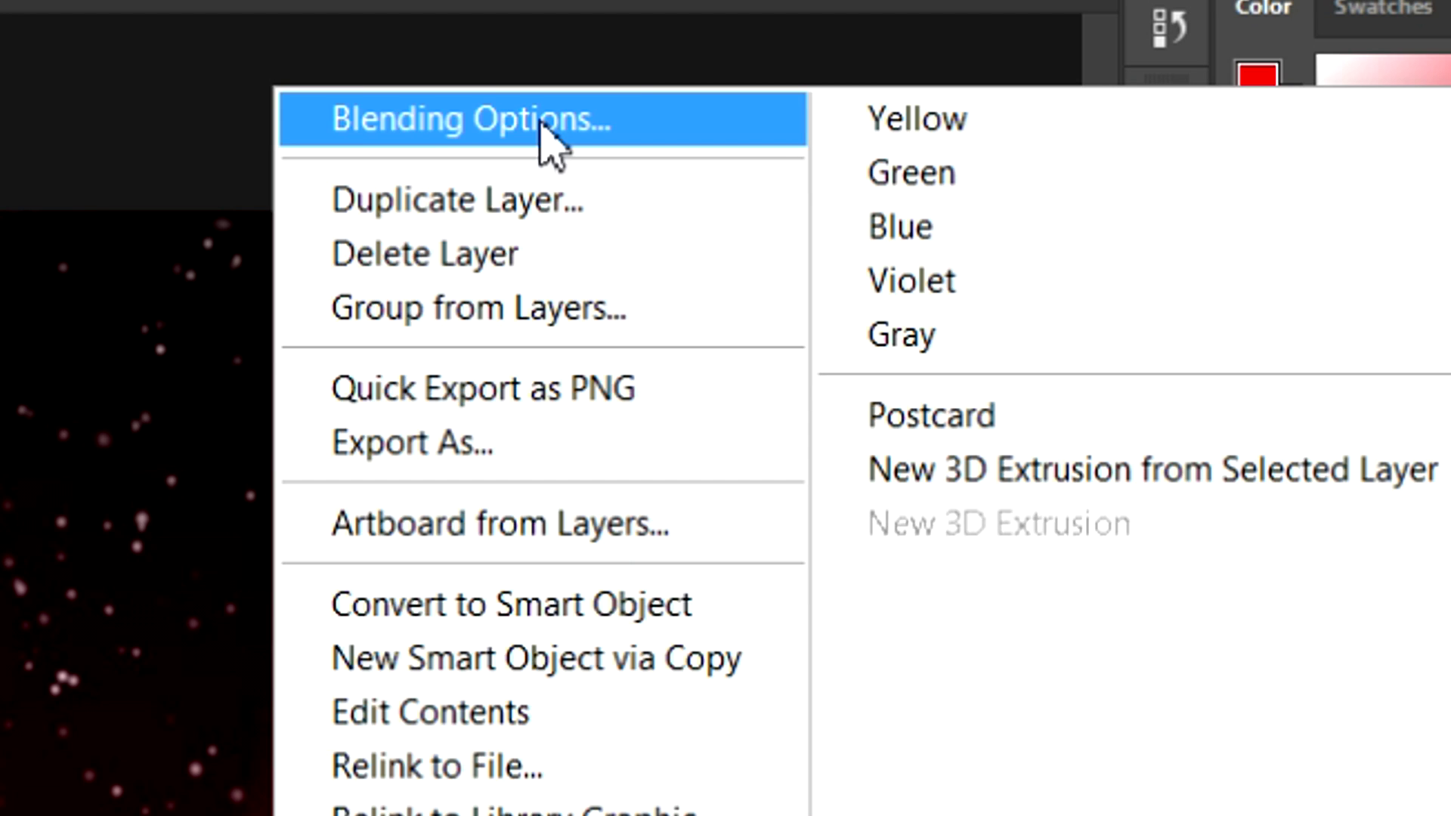
click(542, 121)
click(149, 311)
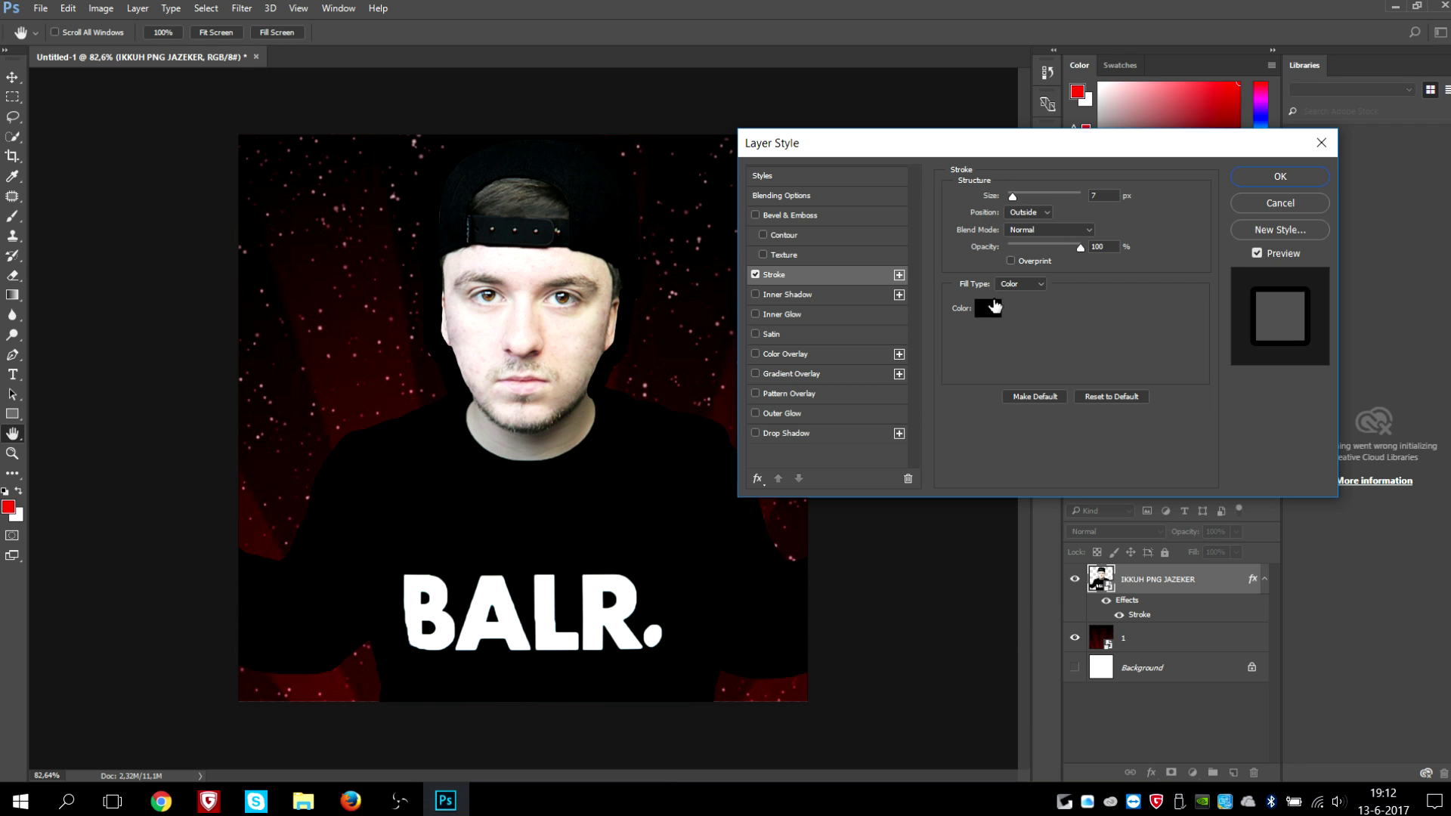
Step: Set the stroke colour to ffffff, adjust its size, and nudge the portrait into place
click(627, 380)
text(ffffff)
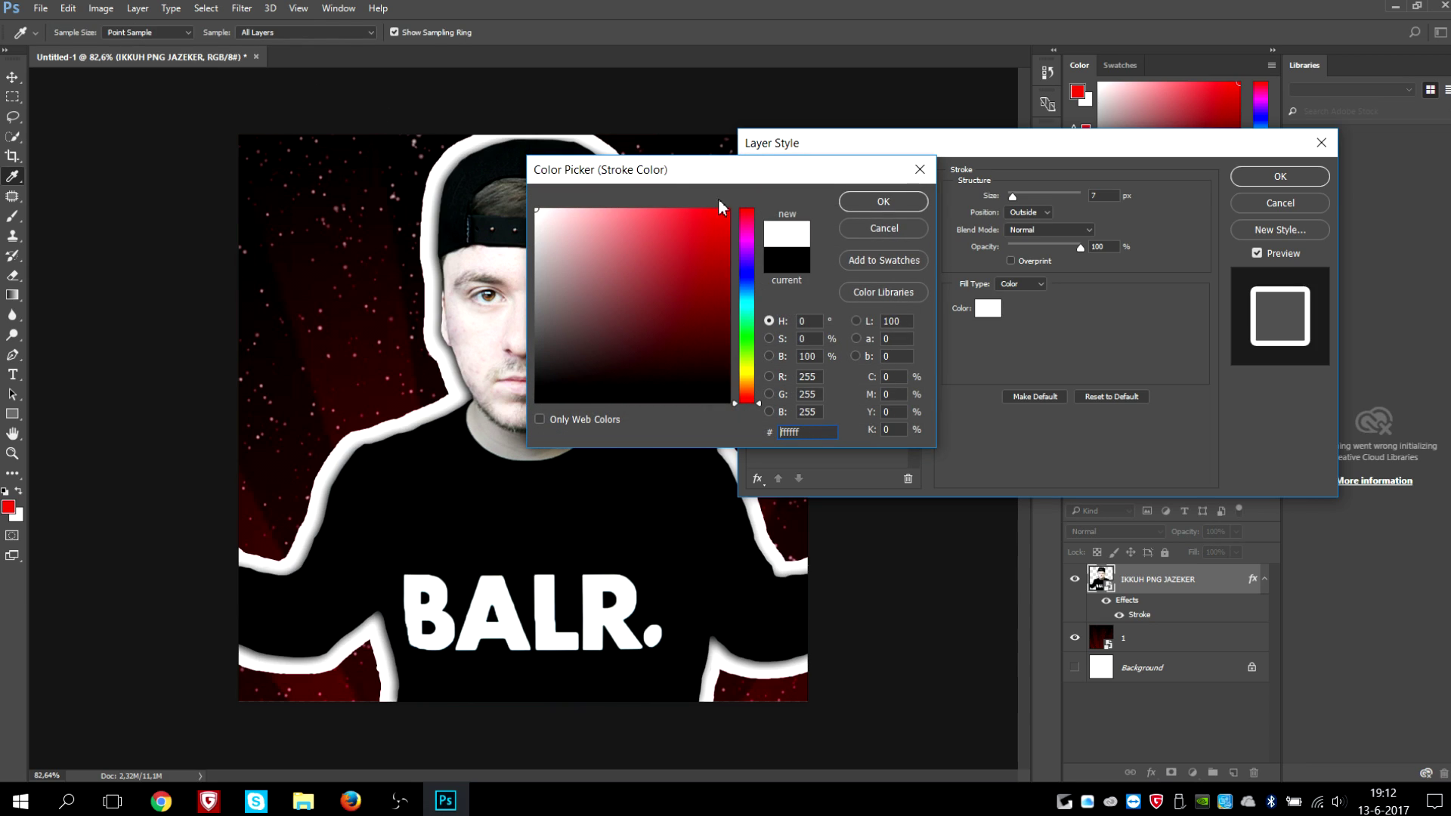
click(863, 209)
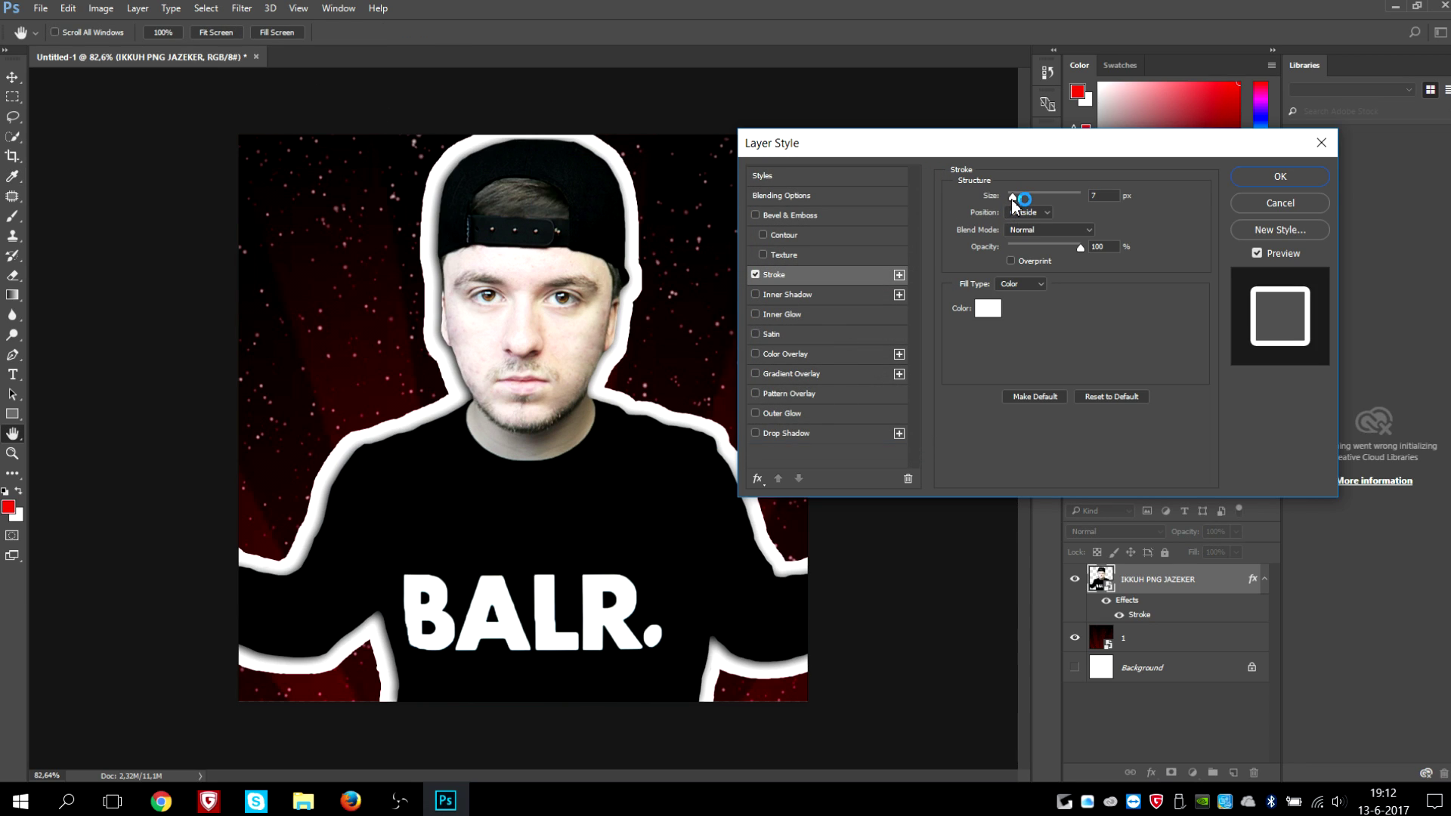
drag(1014, 204, 995, 206)
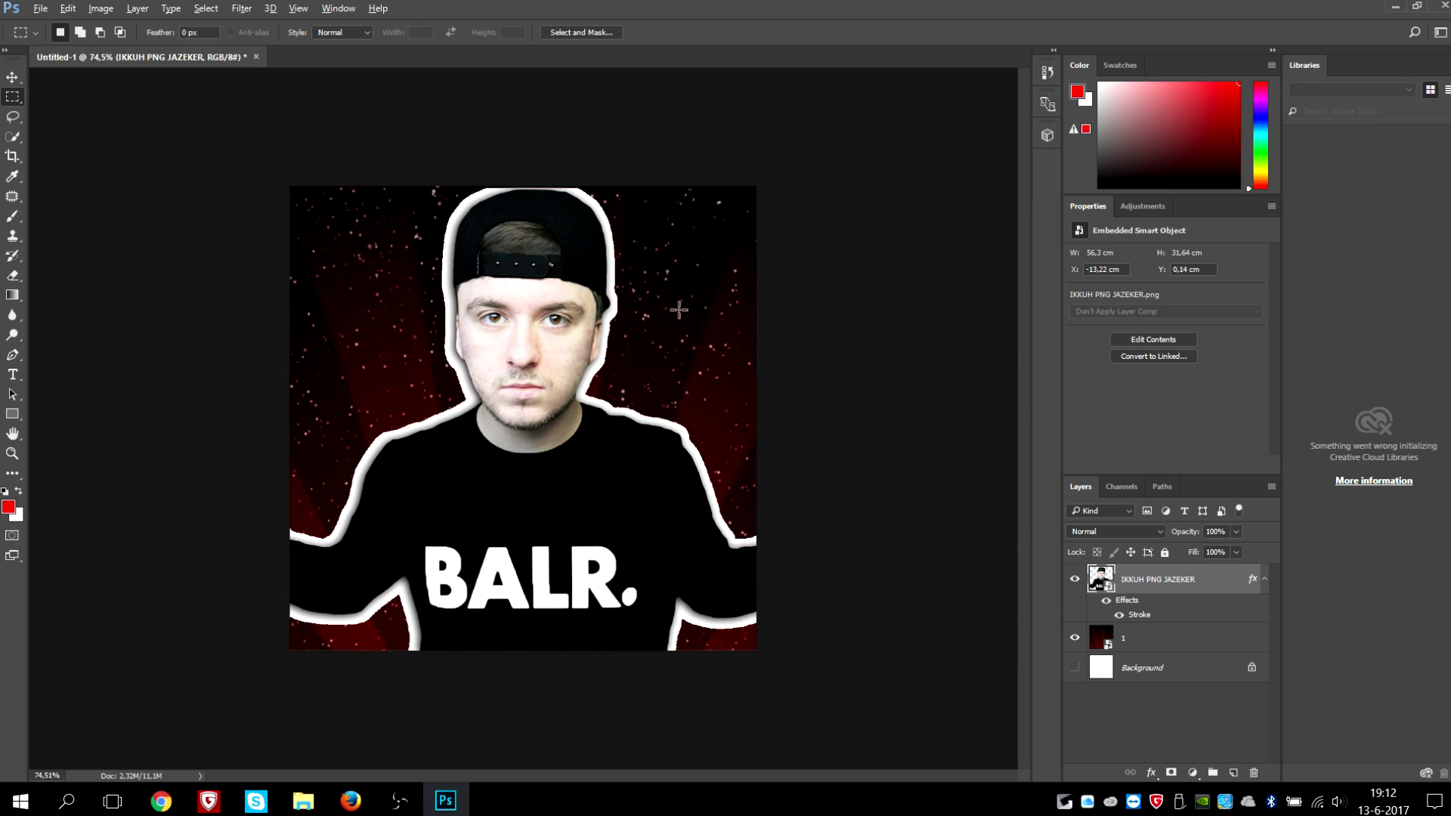
drag(590, 331, 587, 325)
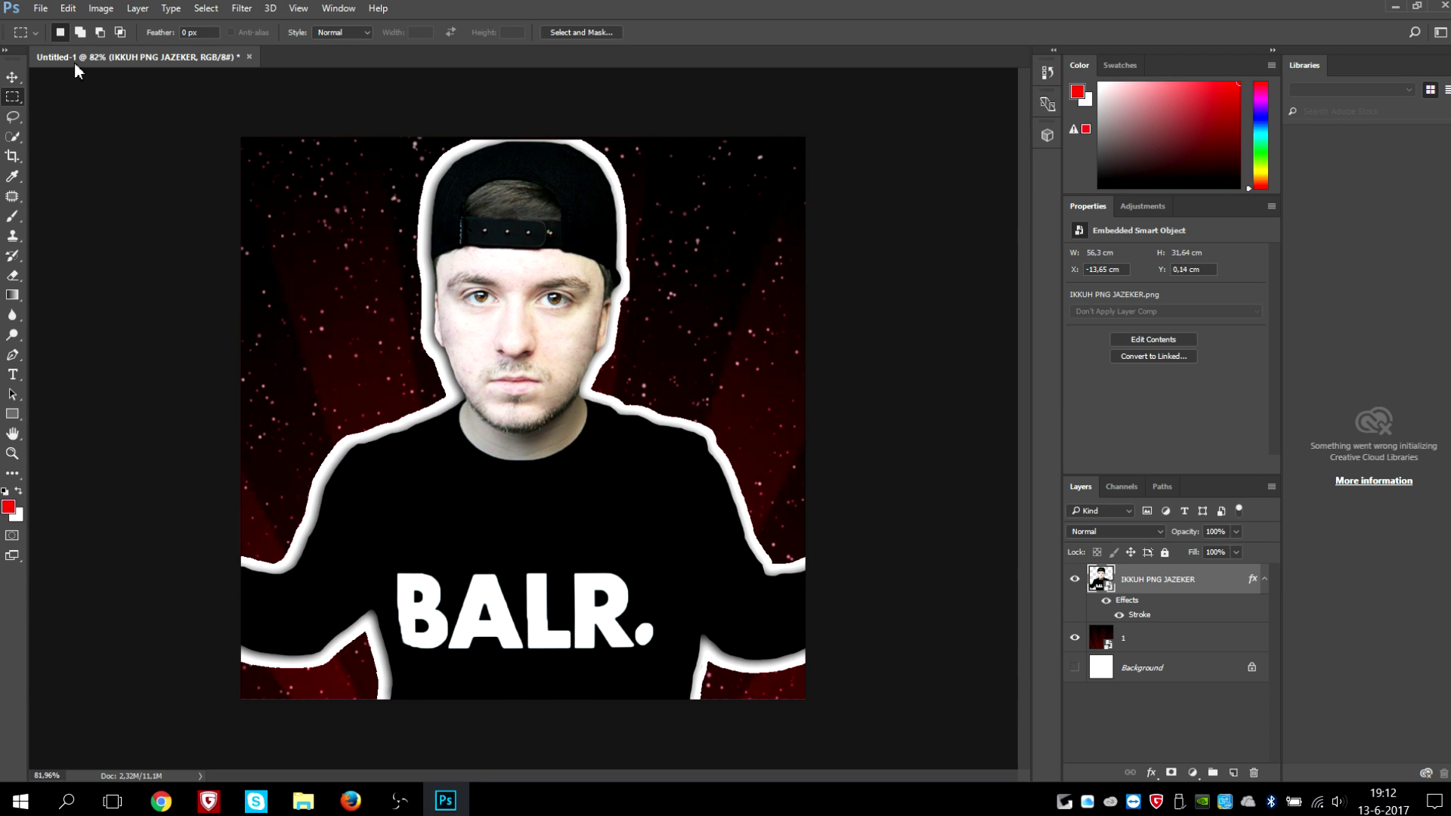
click(41, 8)
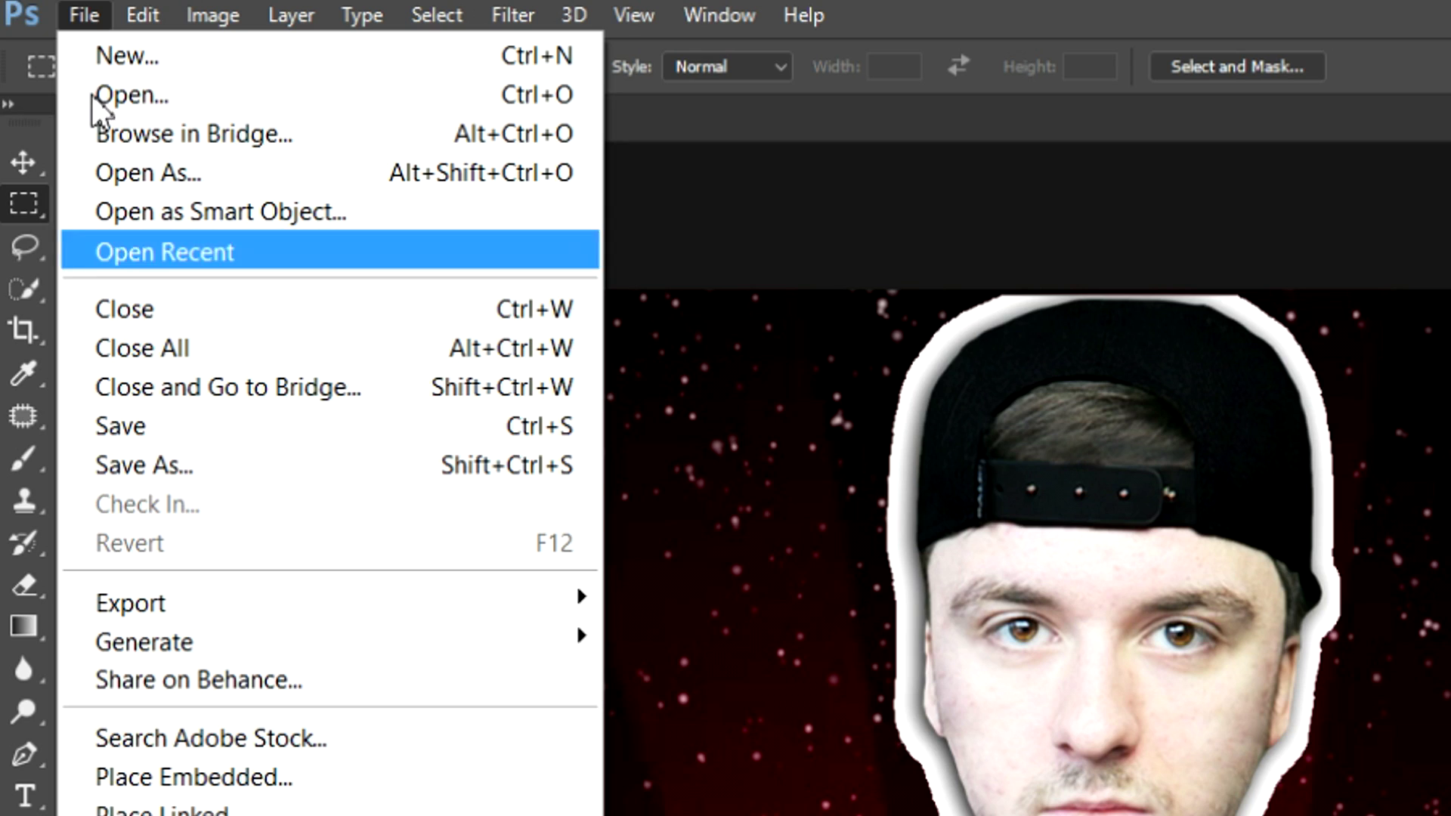
Step: Save the design to Bureaublad as JPEG 'Profile Picture' at quality 12
click(143, 219)
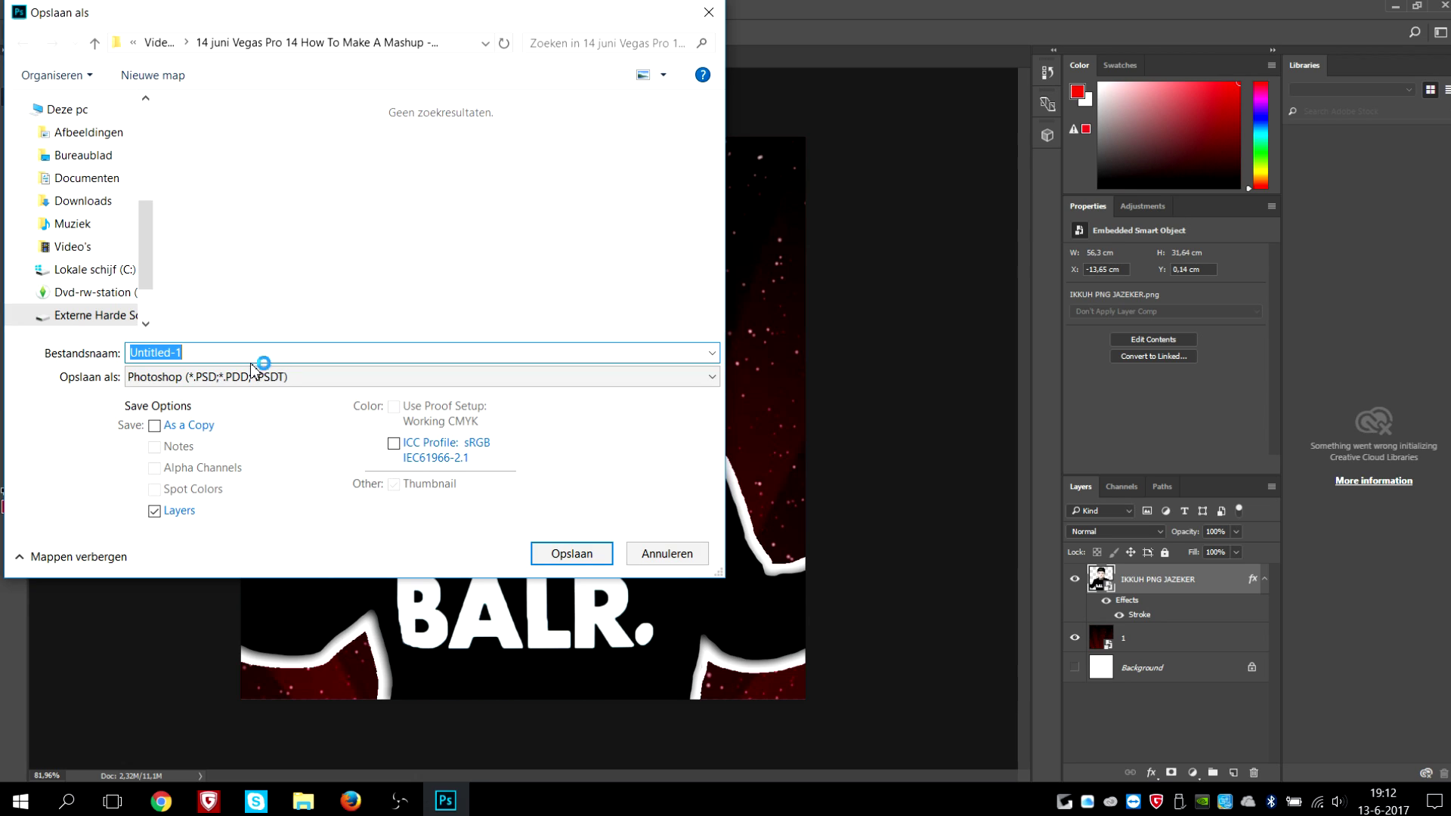
click(232, 377)
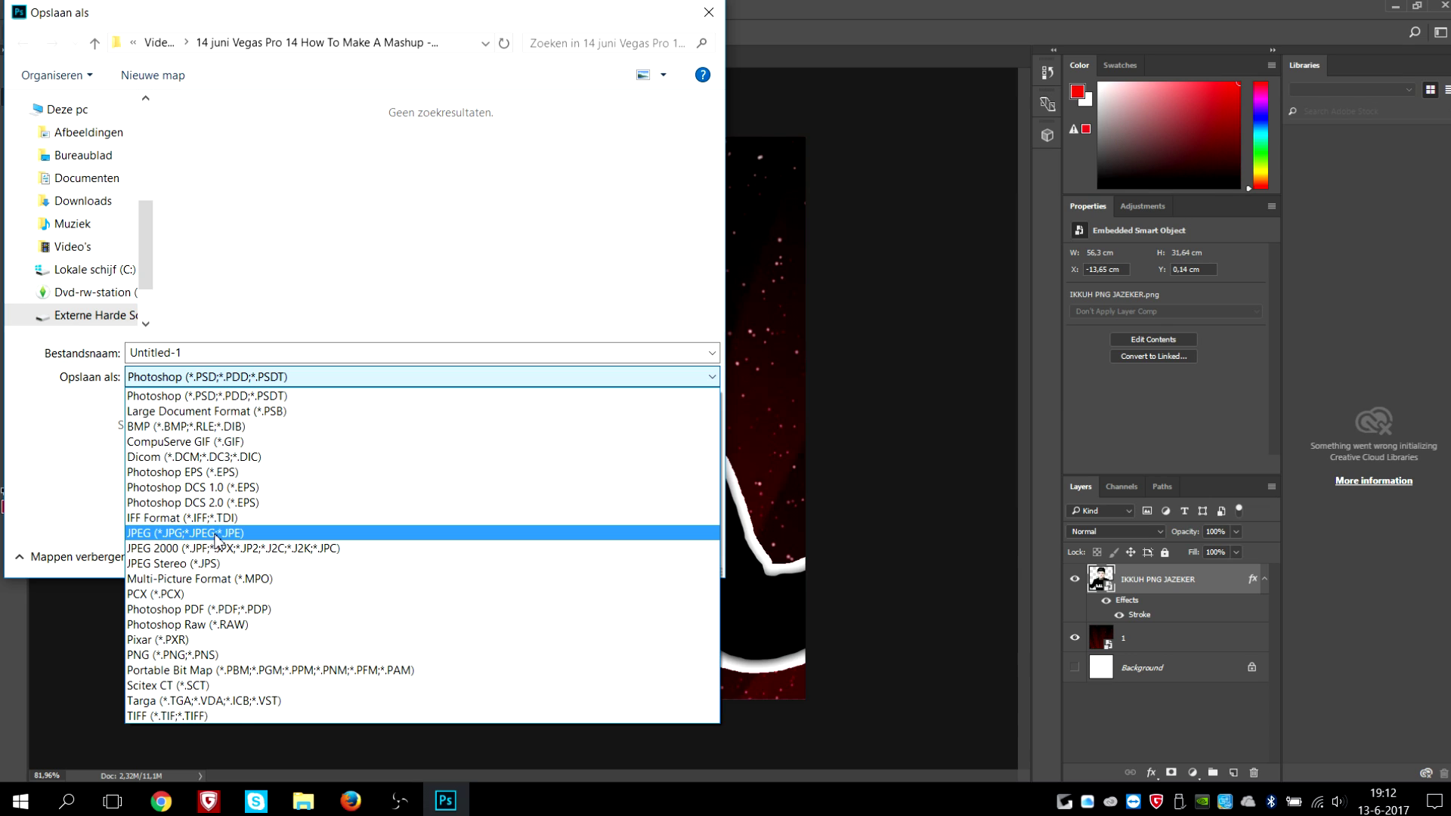
click(287, 375)
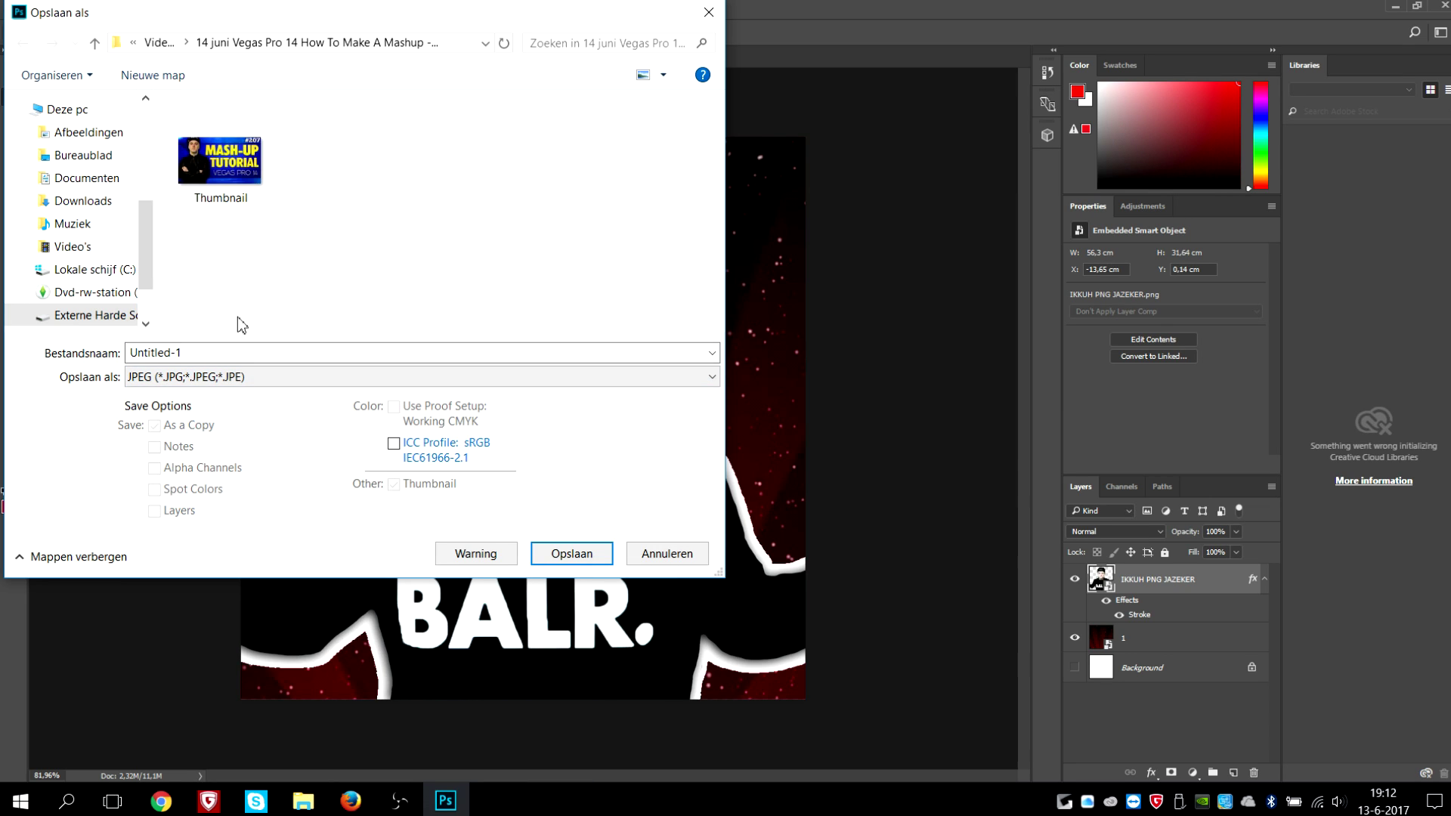
double_click(238, 357)
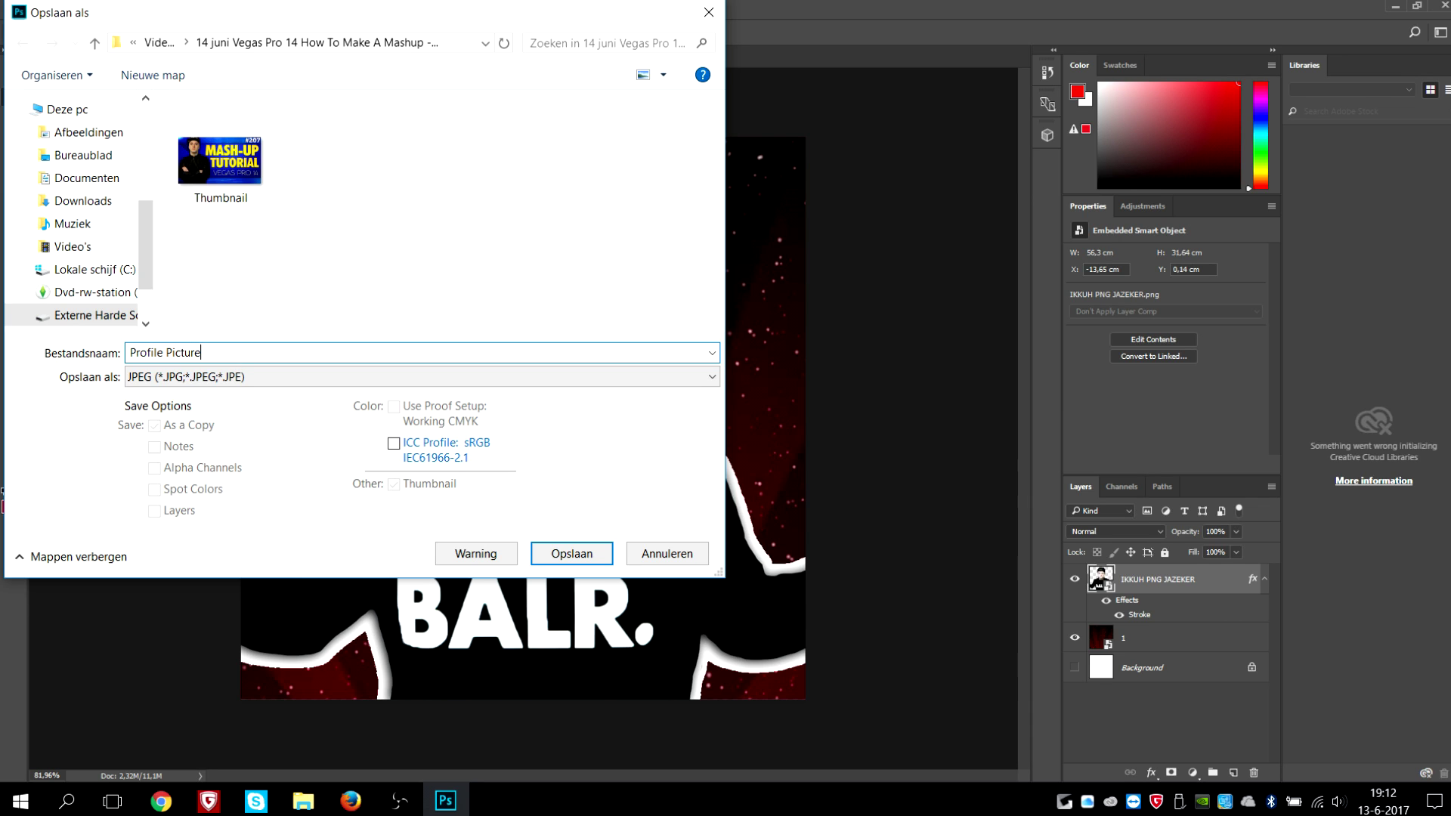
scroll(55, 194, down, 1)
click(99, 125)
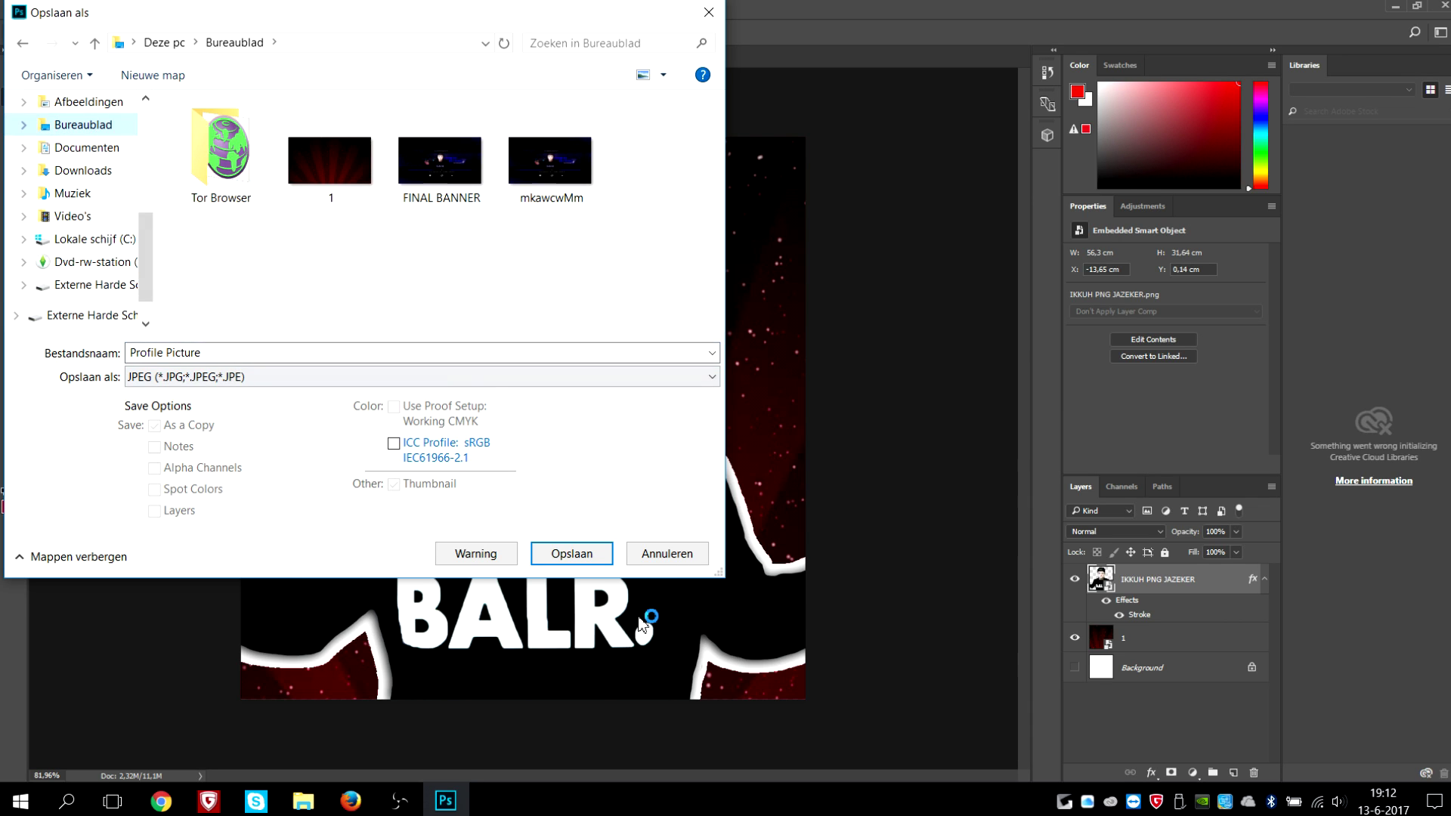
click(571, 553)
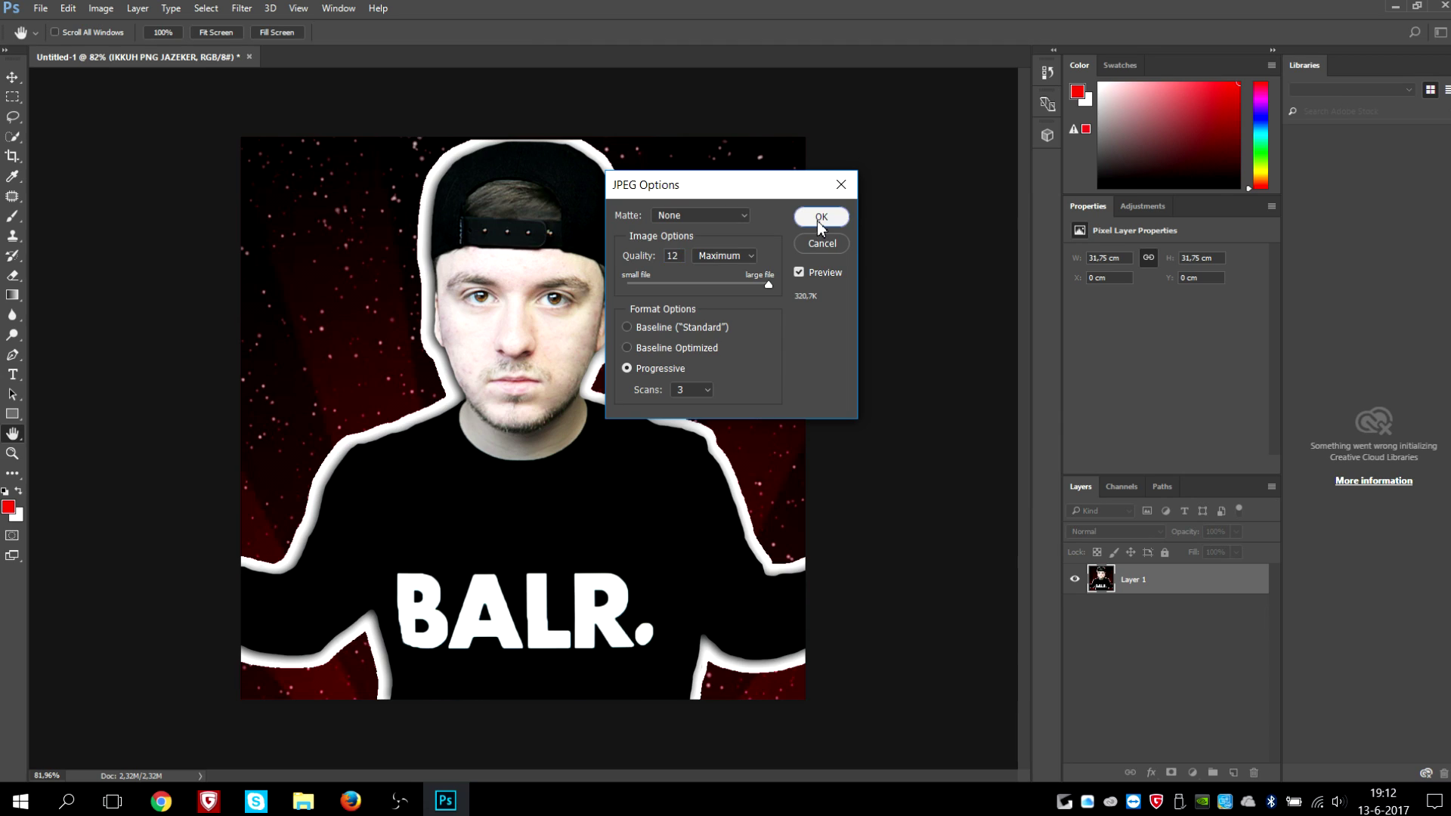
click(892, 212)
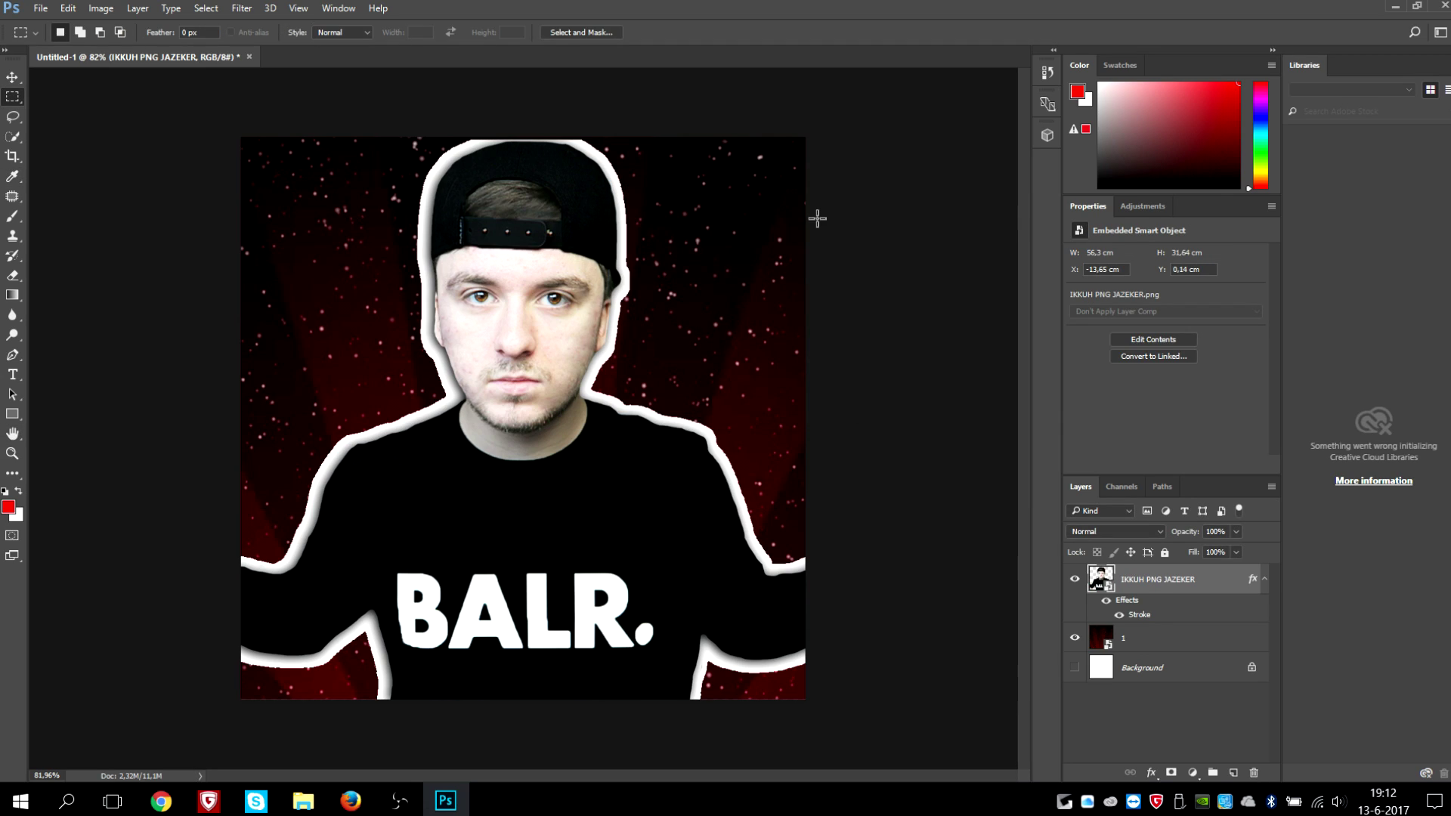